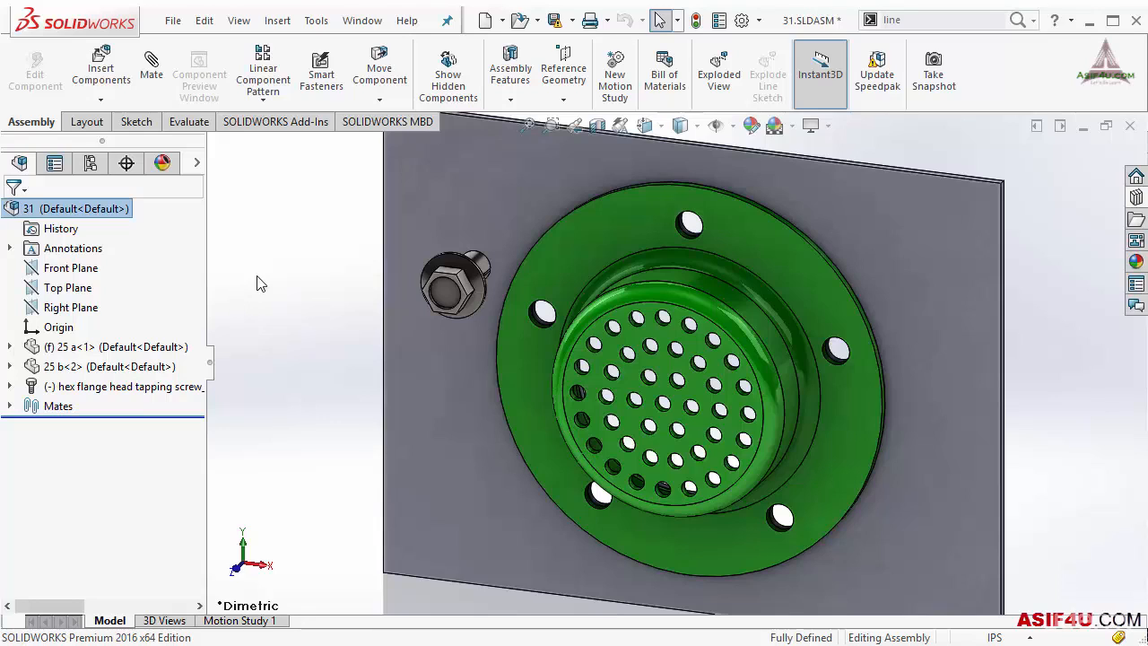
# Step: Show the assembly's Front, Top and Right planes in the graphics area
pyautogui.click(74, 268)
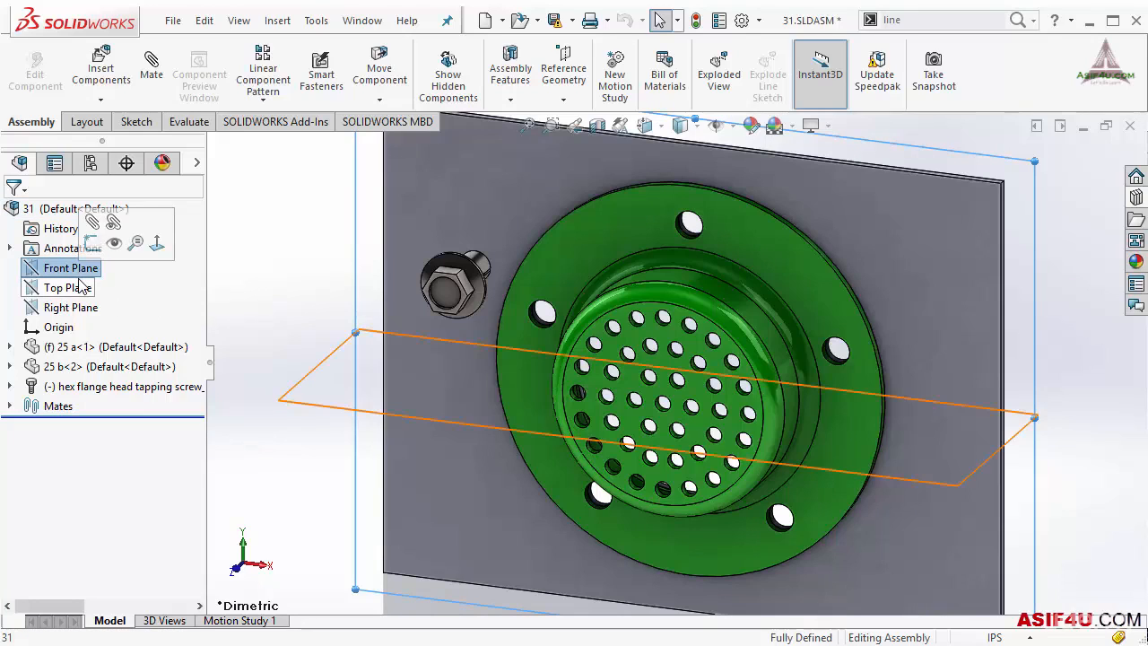
pyautogui.keyDown('ctrl'); pyautogui.click(70, 288); pyautogui.keyUp('ctrl')
pyautogui.keyDown('ctrl'); pyautogui.click(80, 308); pyautogui.keyUp('ctrl')
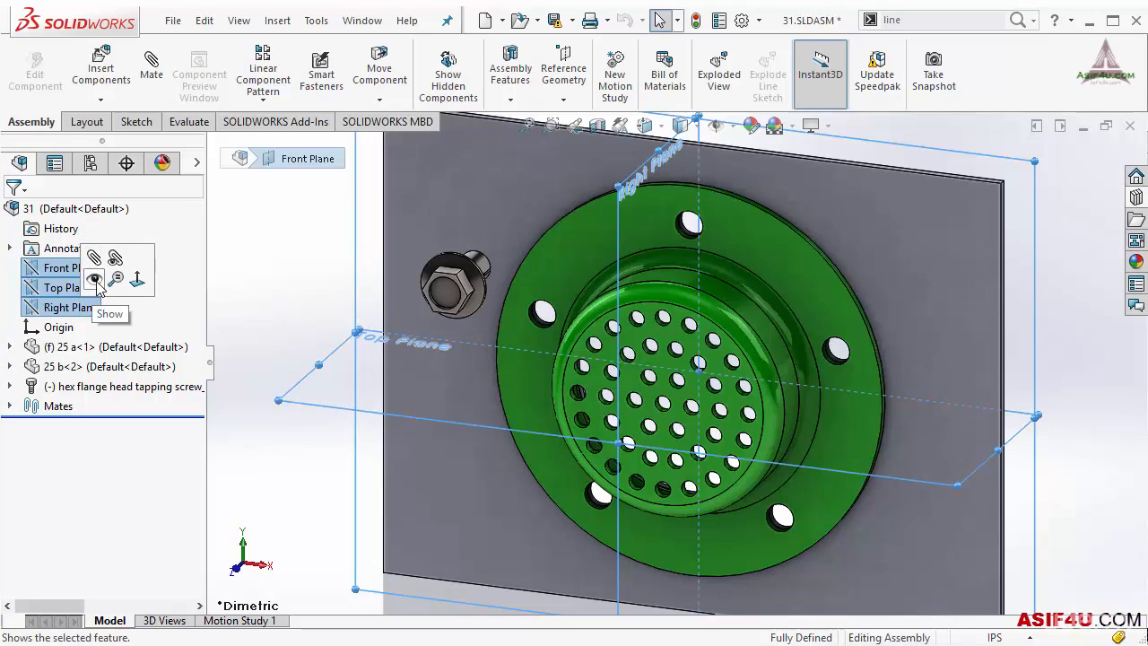
pyautogui.click(94, 280)
pyautogui.click(277, 262)
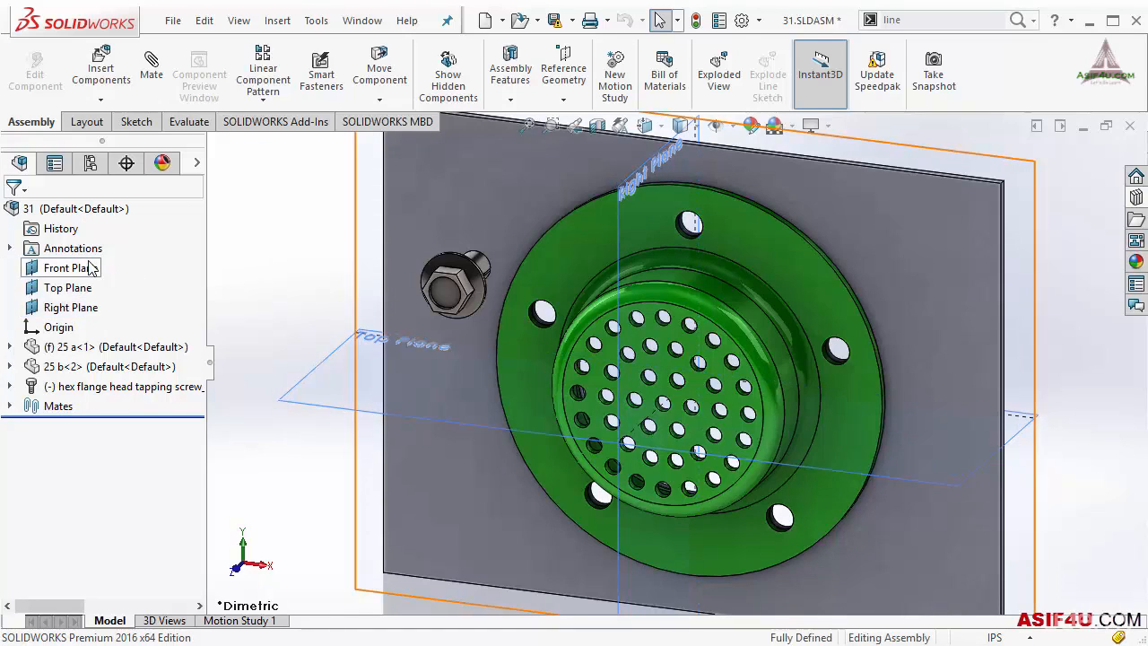
pyautogui.scroll(2, 618, 343)
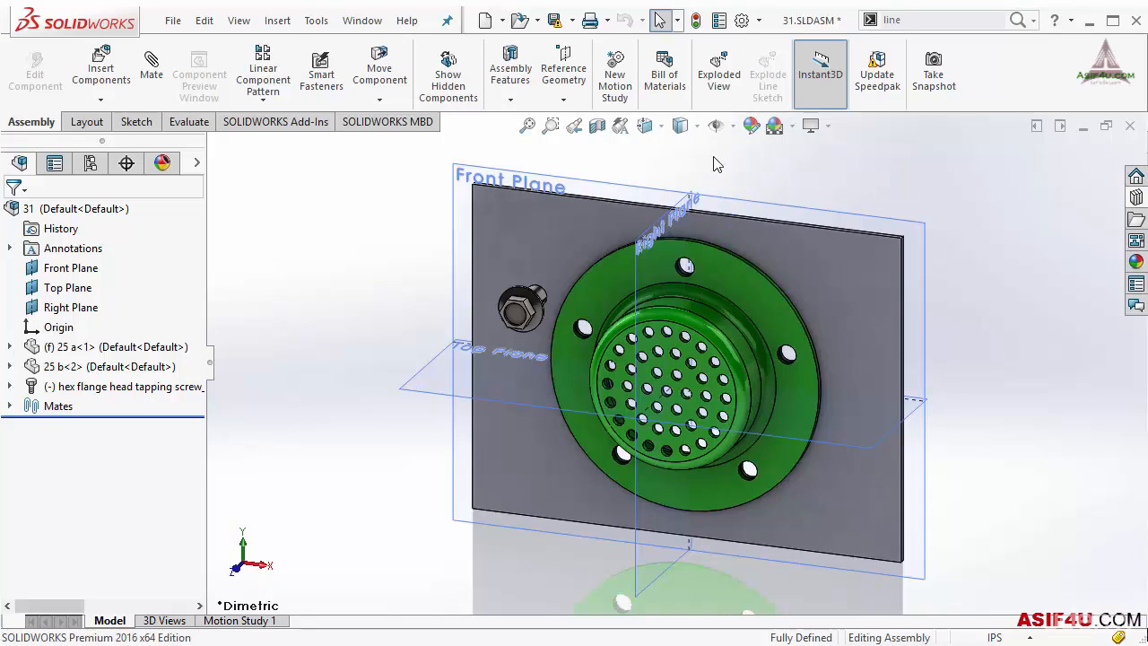
# Step: Turn off the display of all planes and try to hide the Front Plane individually
pyautogui.click(732, 128)
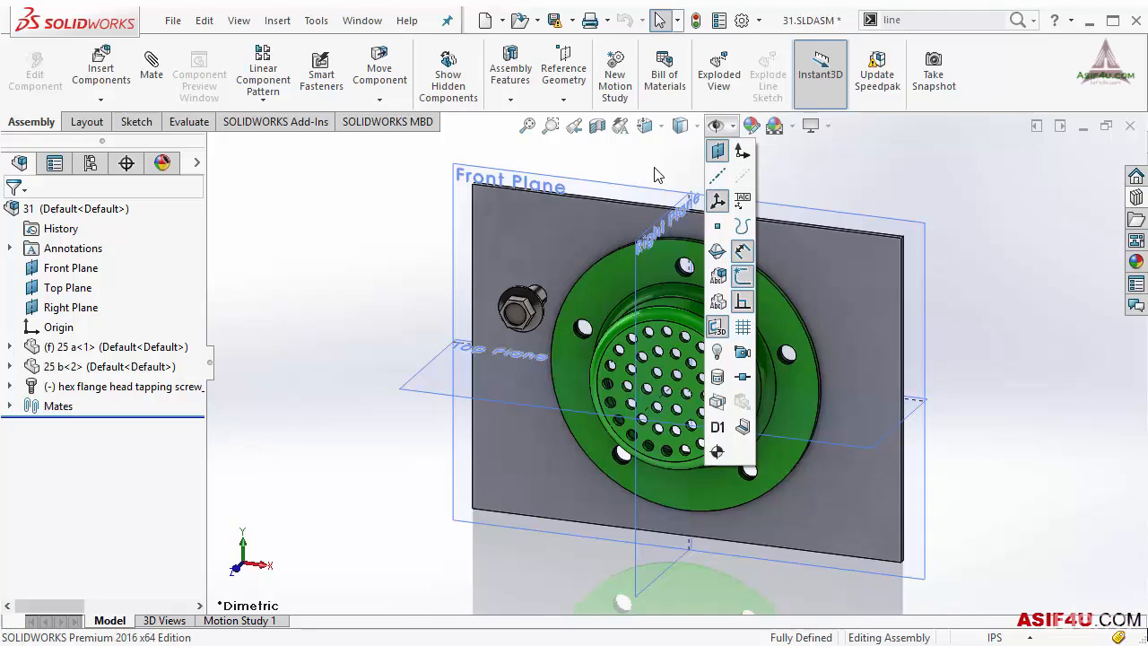
pyautogui.click(718, 153)
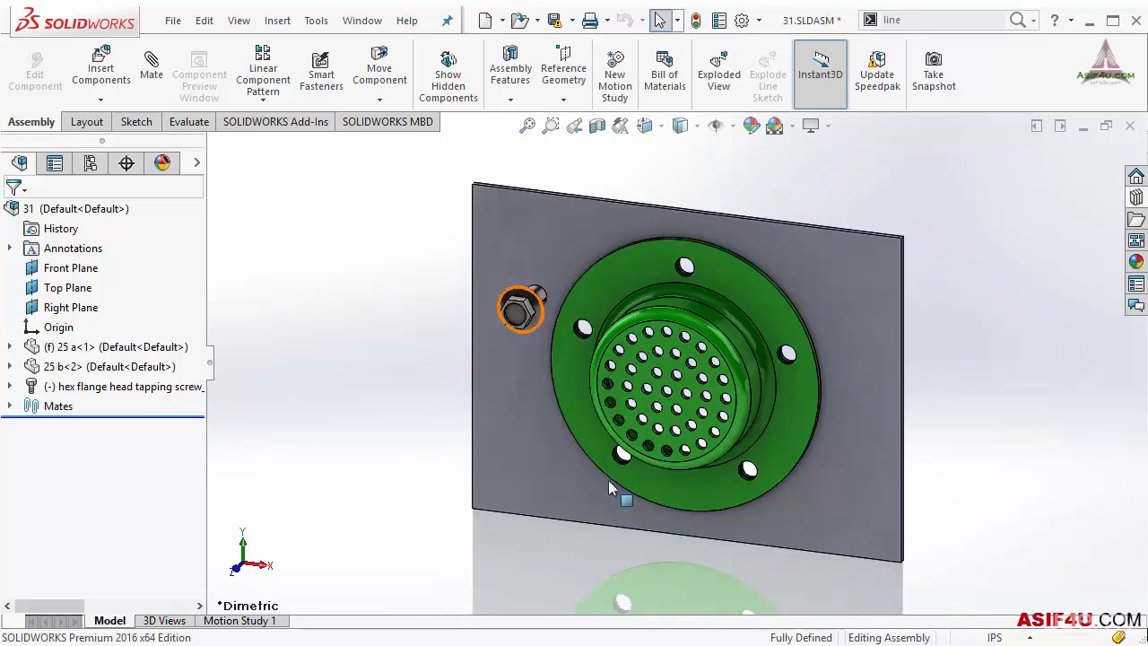
pyautogui.rightClick(68, 269)
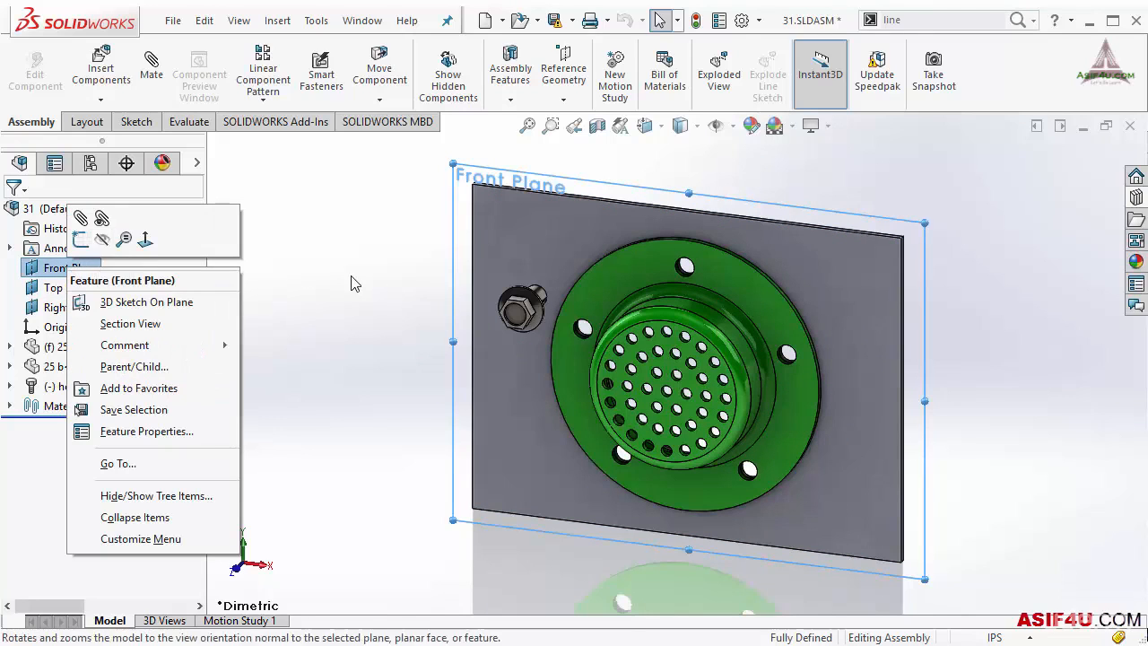
pyautogui.click(104, 242)
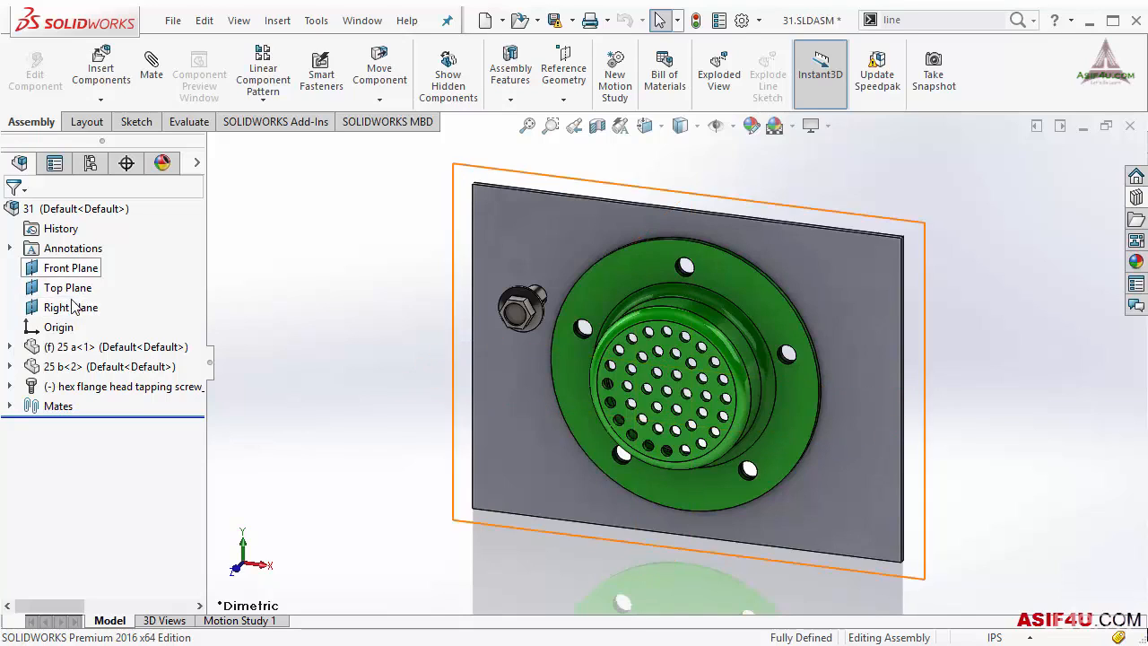
# Step: Turn plane display back on and hide the Front, Top and Right planes individually
pyautogui.click(715, 125)
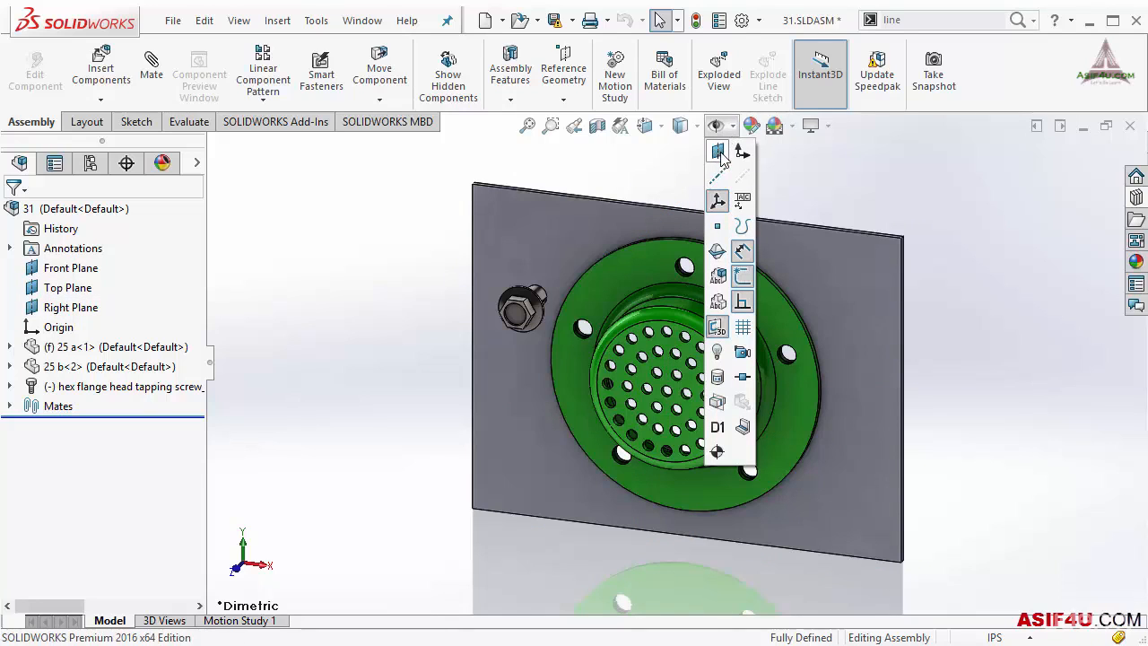
pyautogui.click(720, 154)
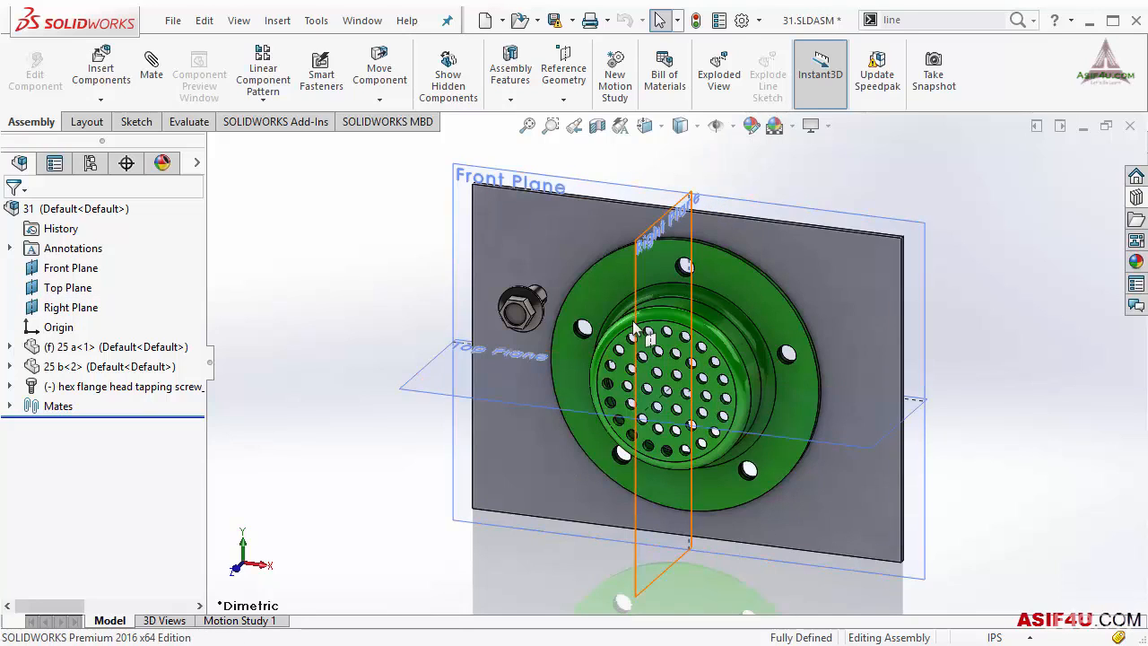
pyautogui.click(76, 270)
pyautogui.click(114, 244)
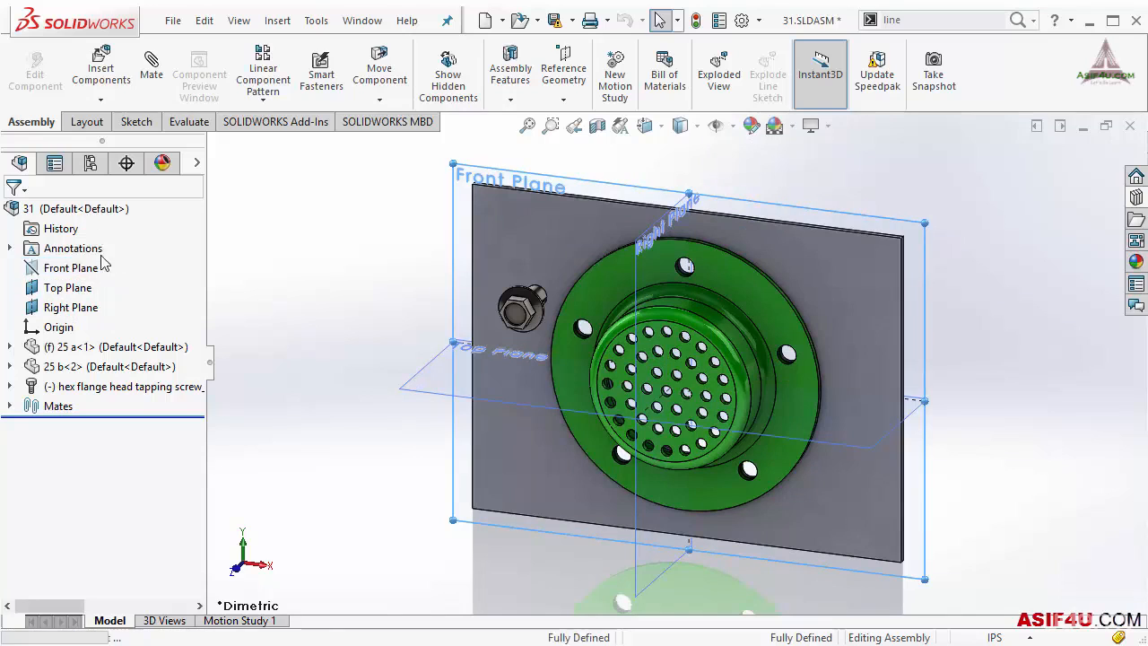
pyautogui.click(99, 289)
pyautogui.click(115, 264)
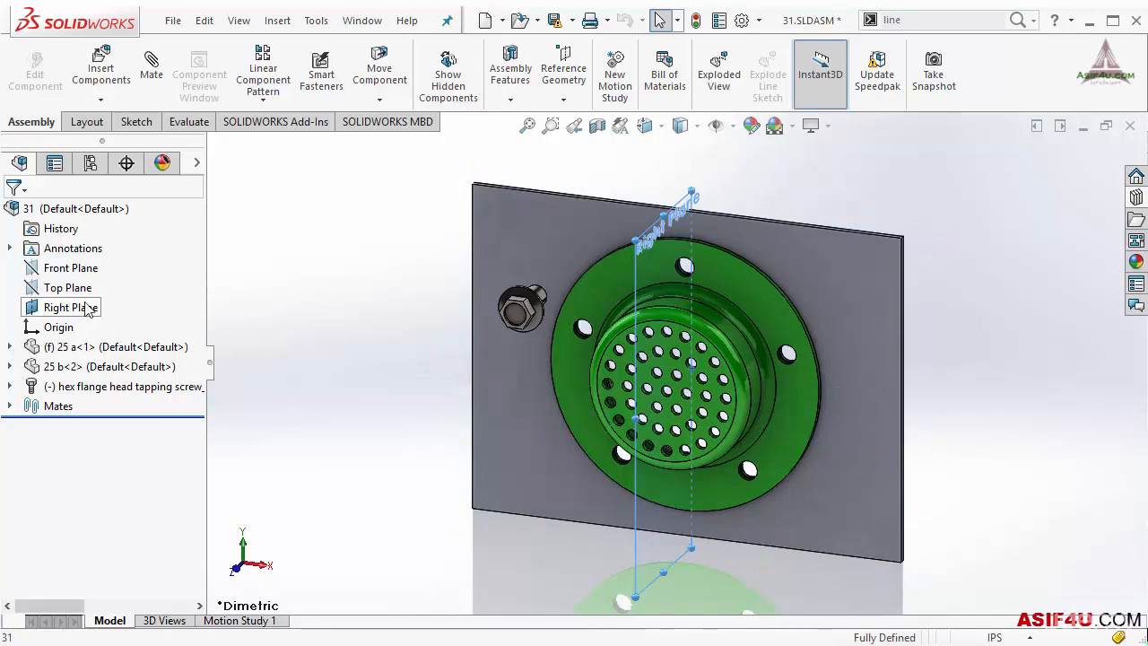
pyautogui.click(87, 306)
pyautogui.click(114, 283)
# Step: Open the green perforated cover part (25 b) in its own window
pyautogui.click(603, 271)
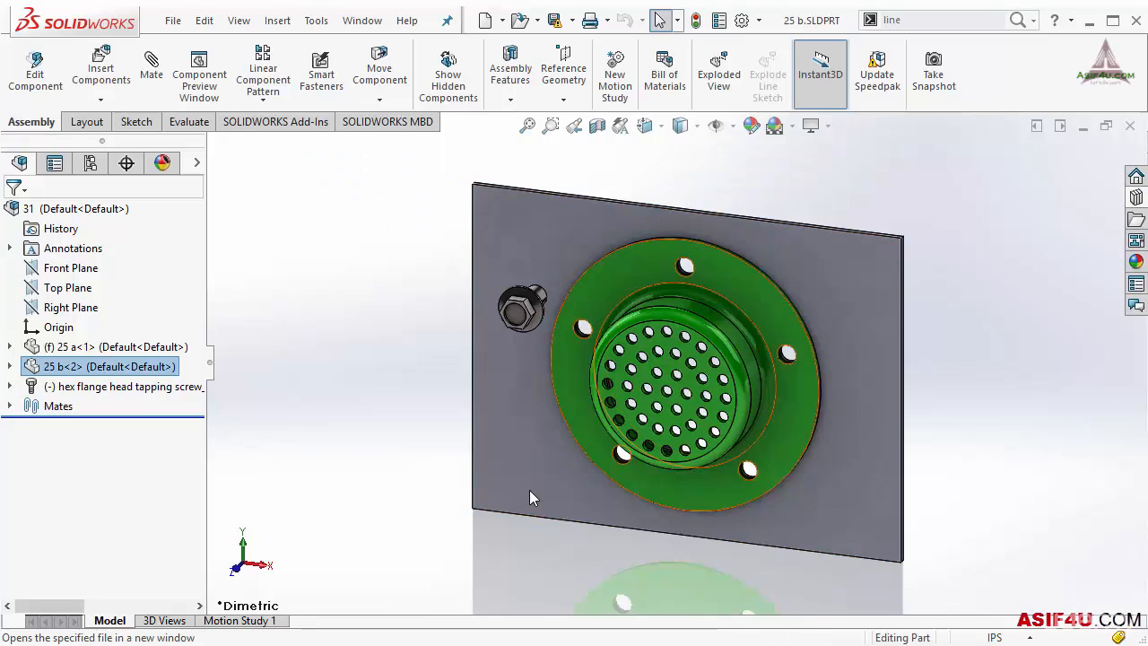
pyautogui.click(638, 491)
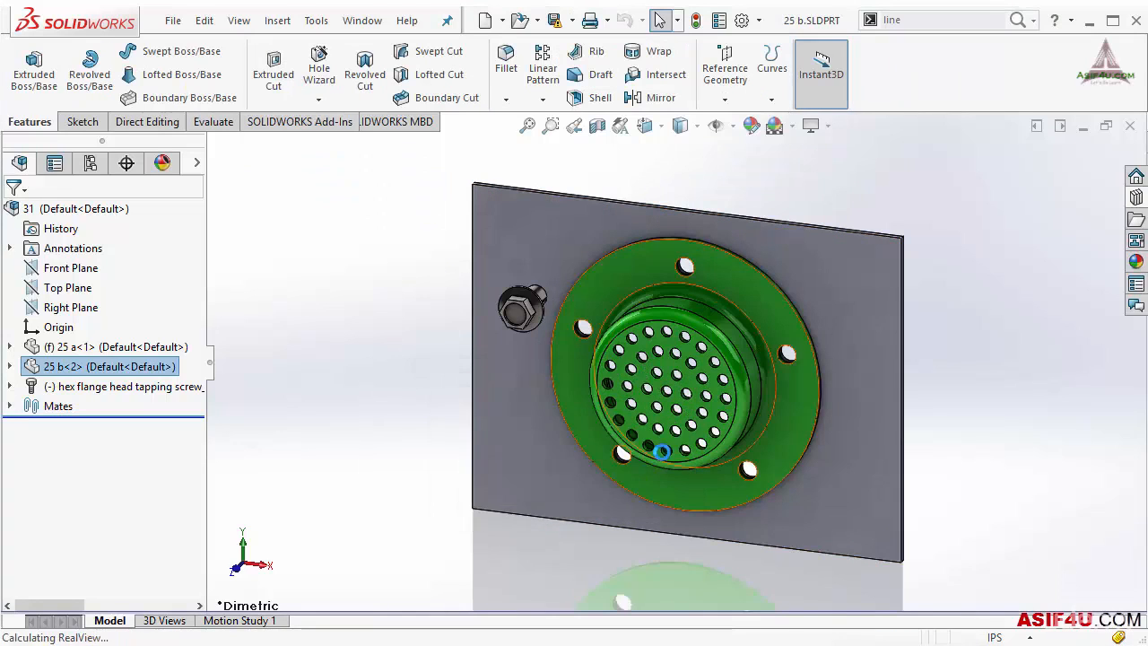
pyautogui.scroll(-5, 597, 364)
pyautogui.scroll(-2, 598, 367)
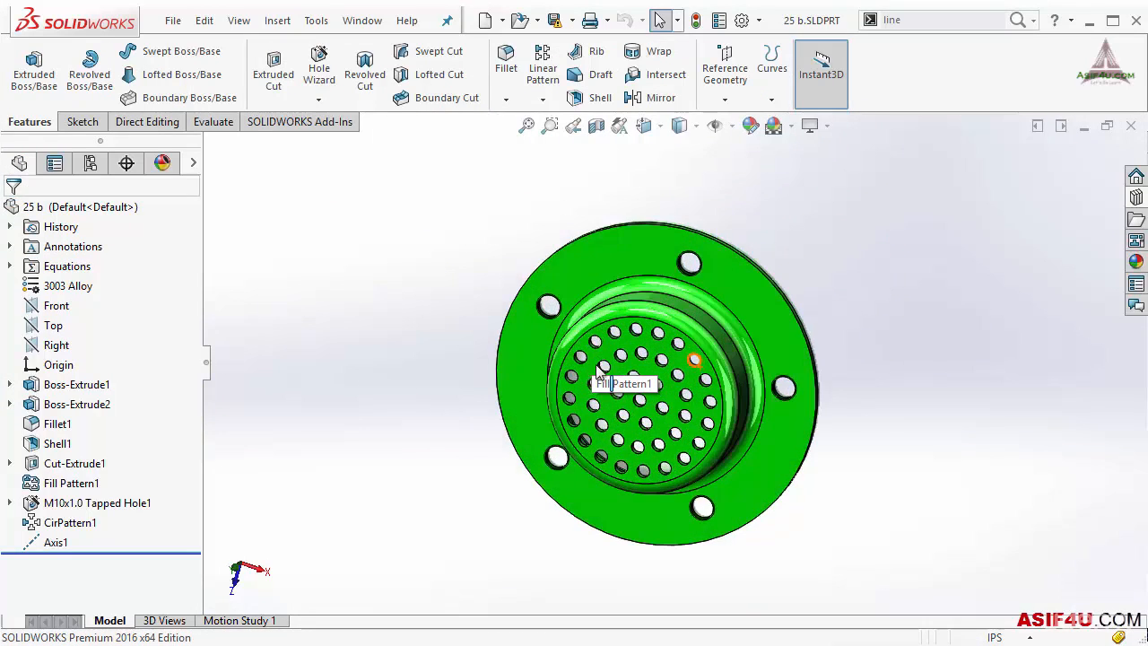
# Step: Show Axis1 of the cover and turn on the display of axes
pyautogui.click(53, 544)
pyautogui.click(110, 519)
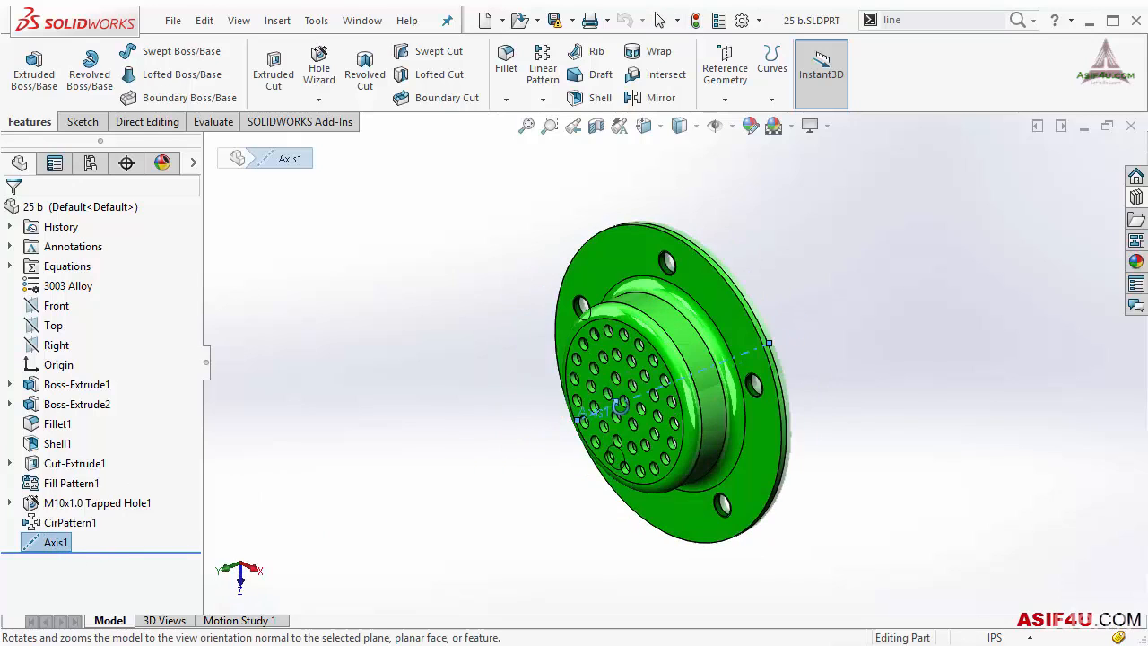
pyautogui.click(353, 284)
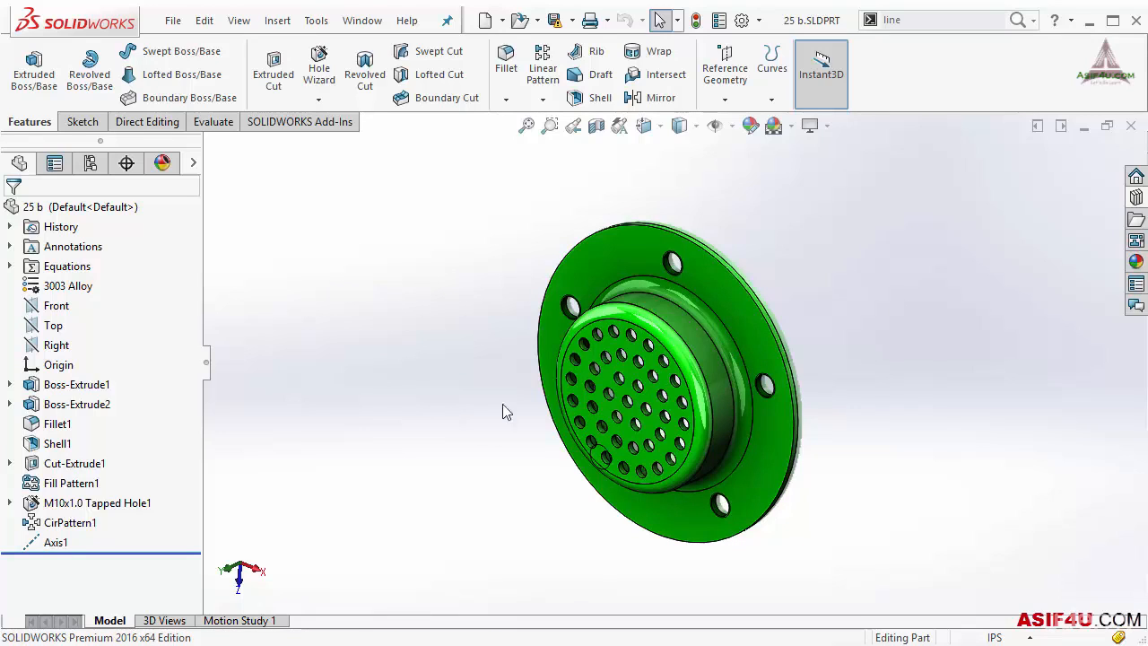
pyautogui.click(732, 126)
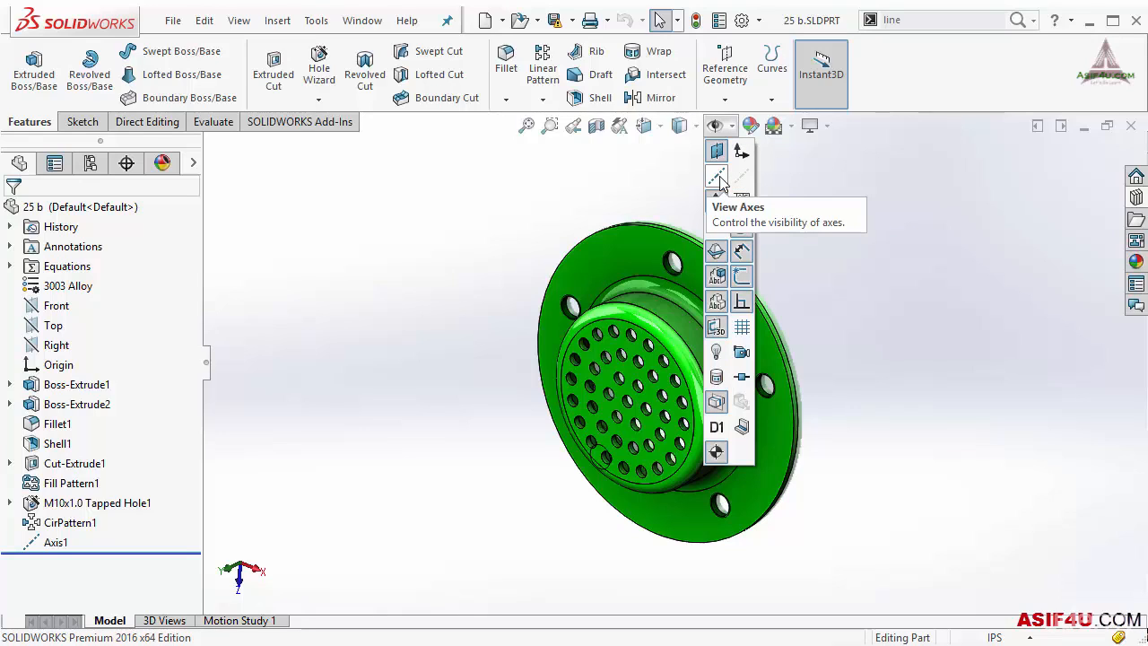
pyautogui.click(718, 179)
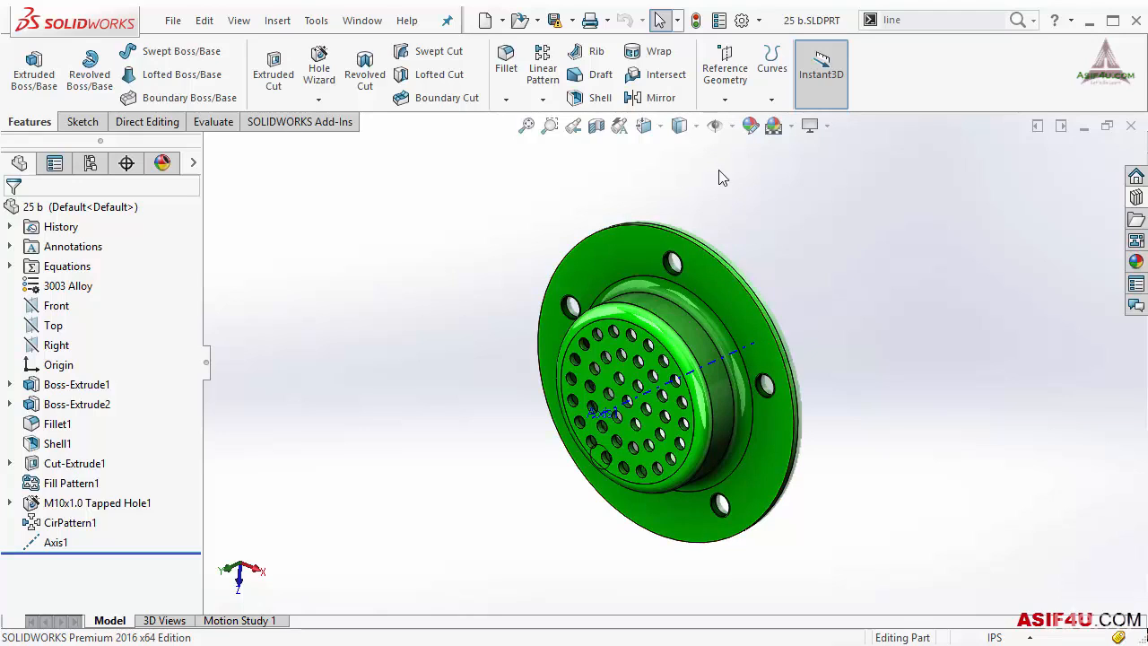
pyautogui.click(719, 129)
pyautogui.rightClick(79, 405)
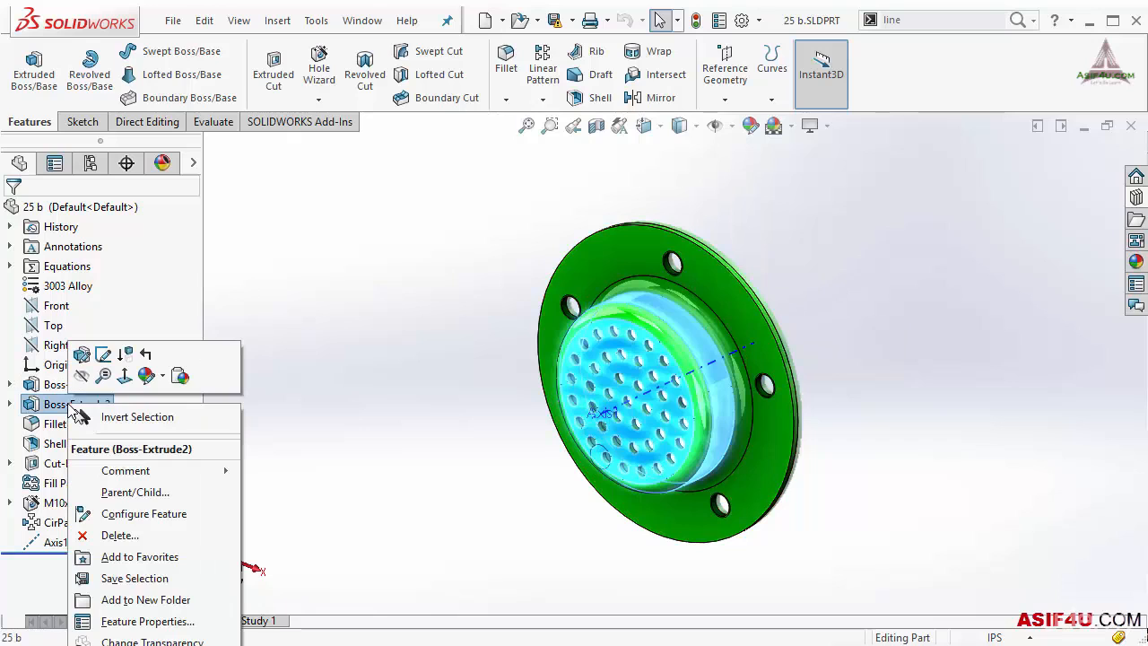
pyautogui.click(422, 292)
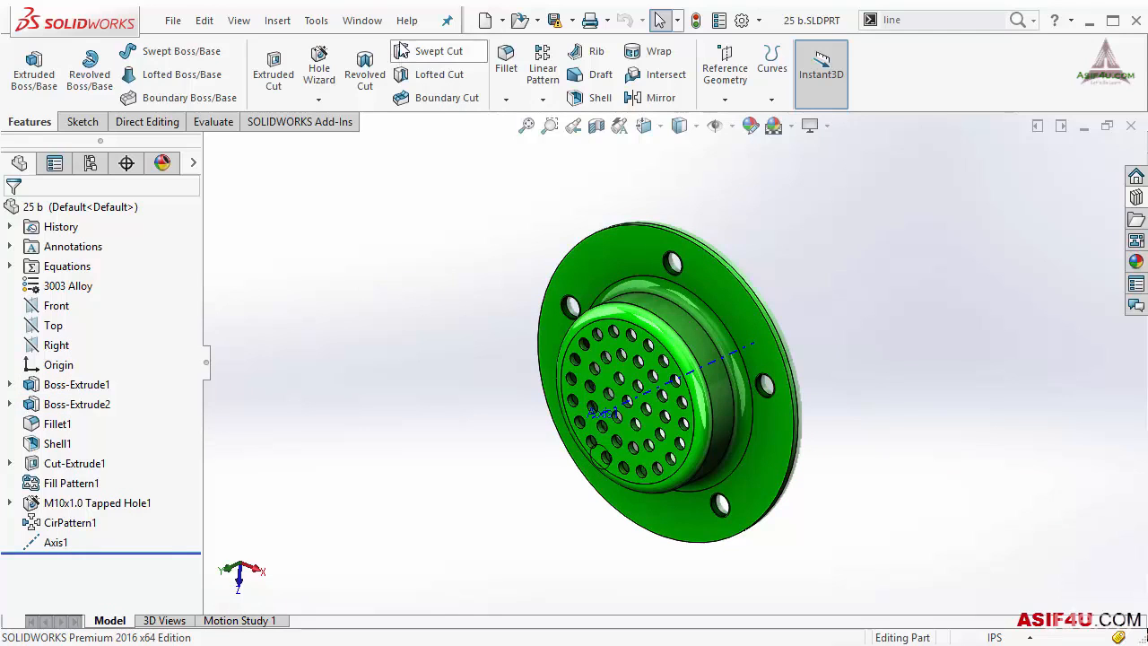
# Step: Return to assembly 31 and open the flat plate part (25 a) in its own window
pyautogui.click(363, 20)
pyautogui.click(422, 205)
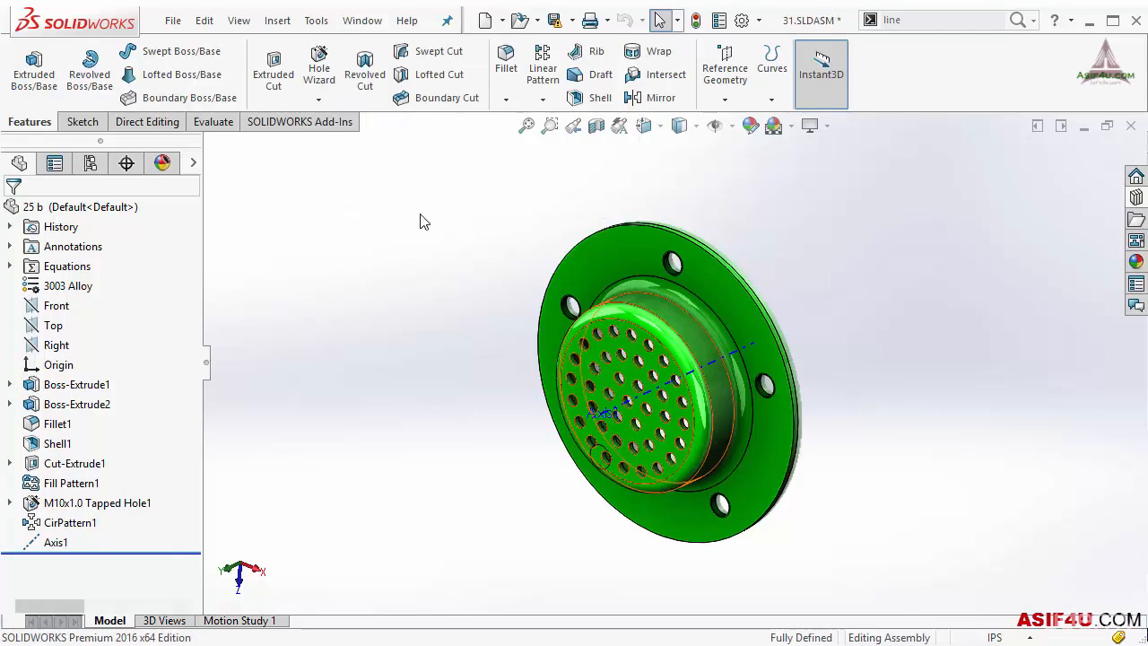
pyautogui.rightClick(565, 241)
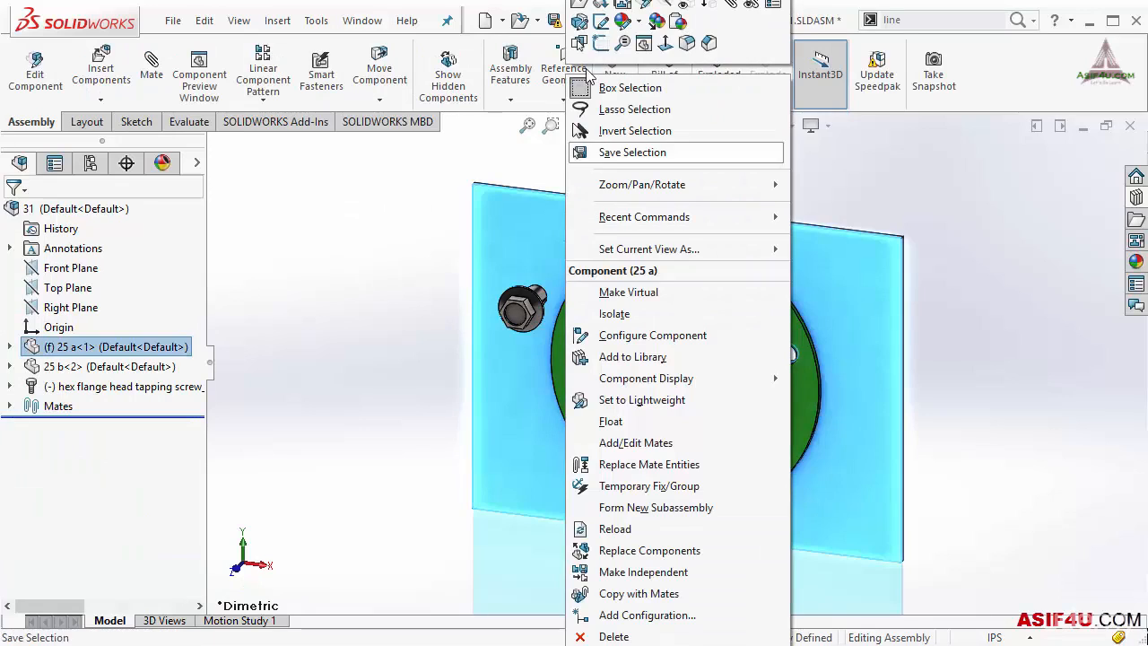
pyautogui.click(578, 5)
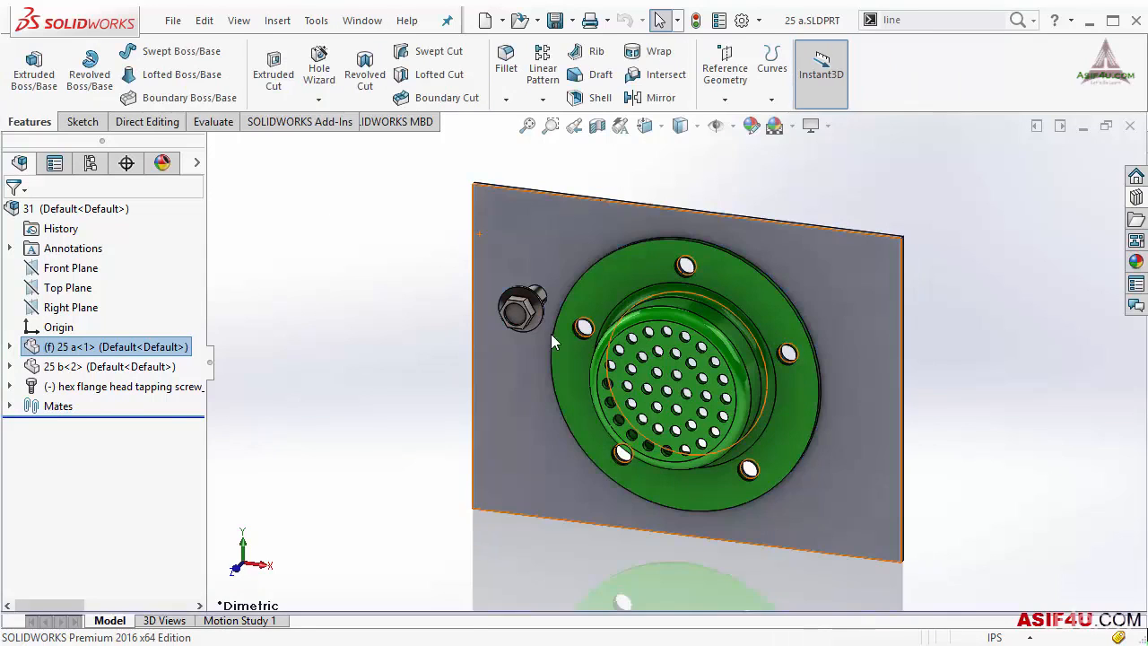
# Step: Open the plate's rectangular base sketch for editing and view it face-on
pyautogui.rightClick(550, 258)
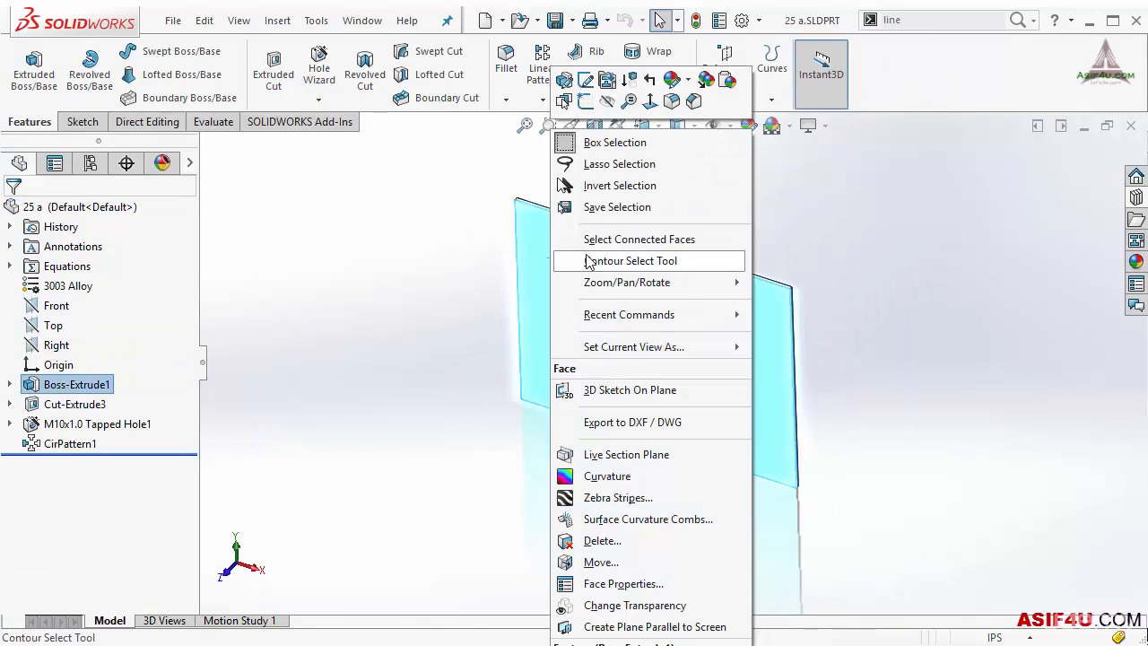
pyautogui.click(585, 80)
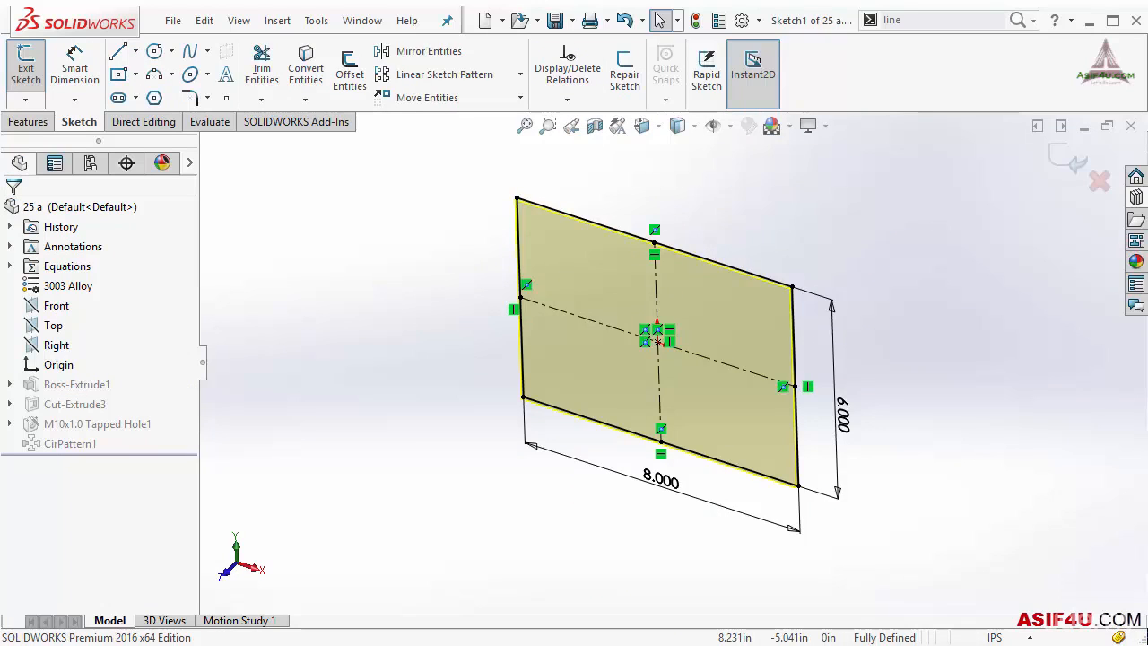
pyautogui.hotkey('ctrl', '8')
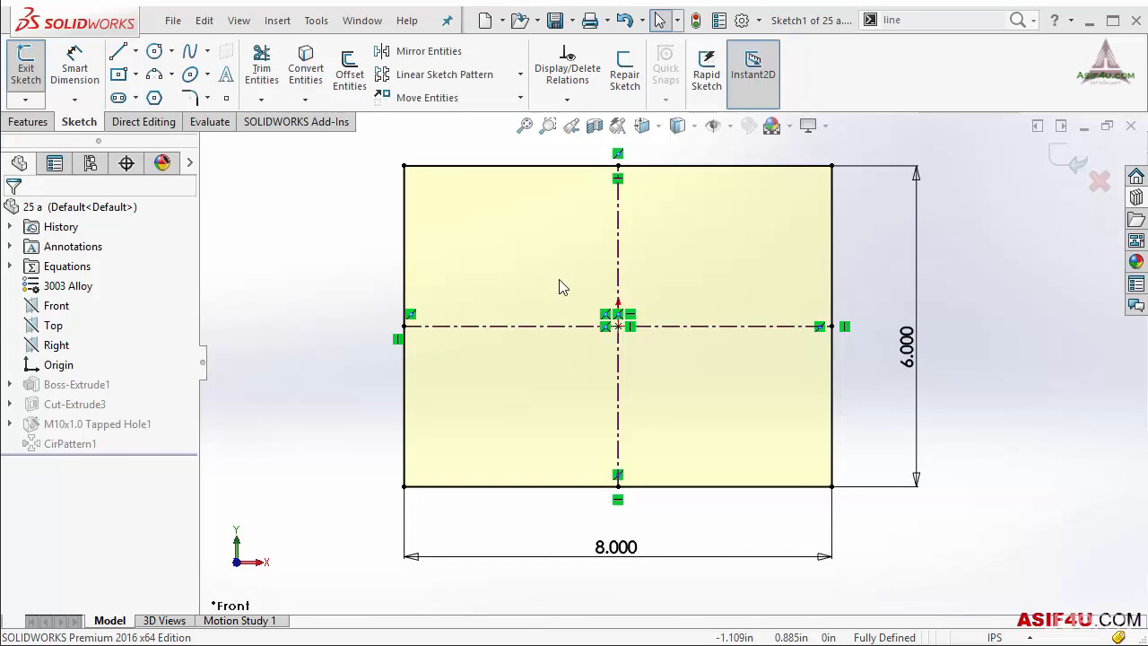
pyautogui.scroll(1, 646, 379)
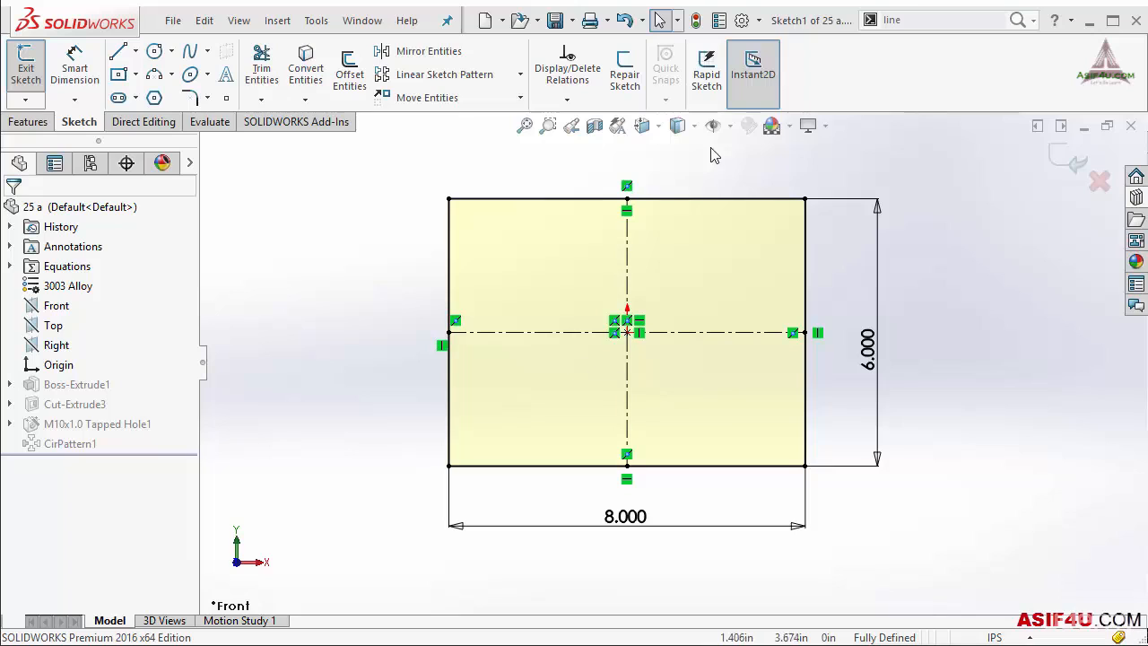
# Step: Switch the sketch relations display off and back on, and exit the plate's sketch
pyautogui.click(730, 128)
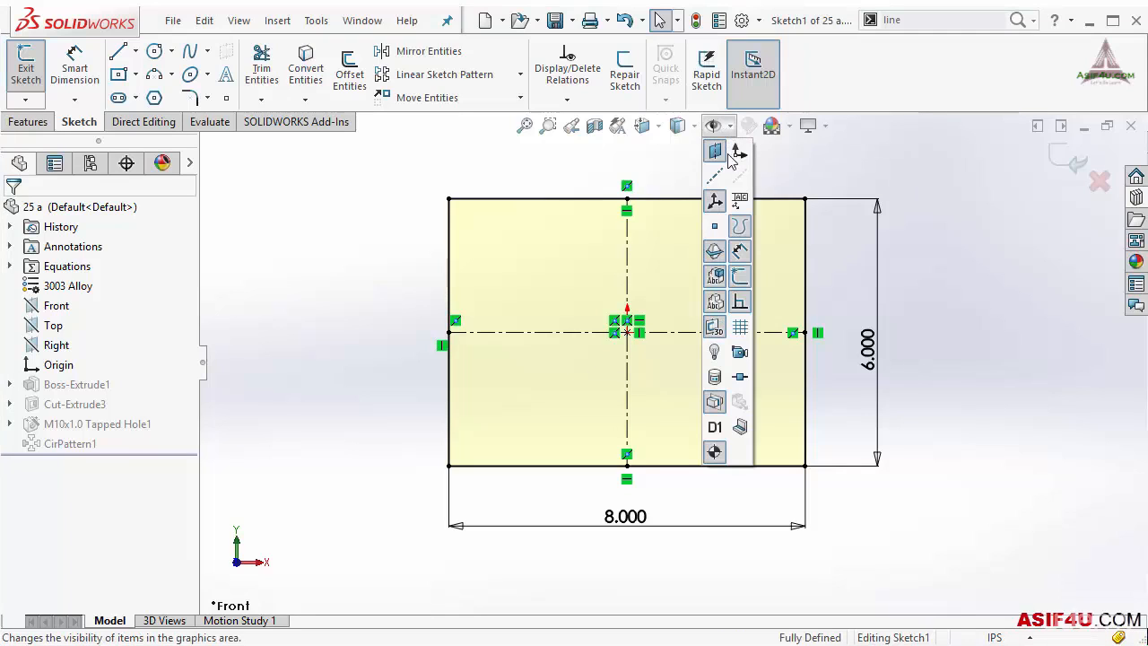
pyautogui.click(739, 307)
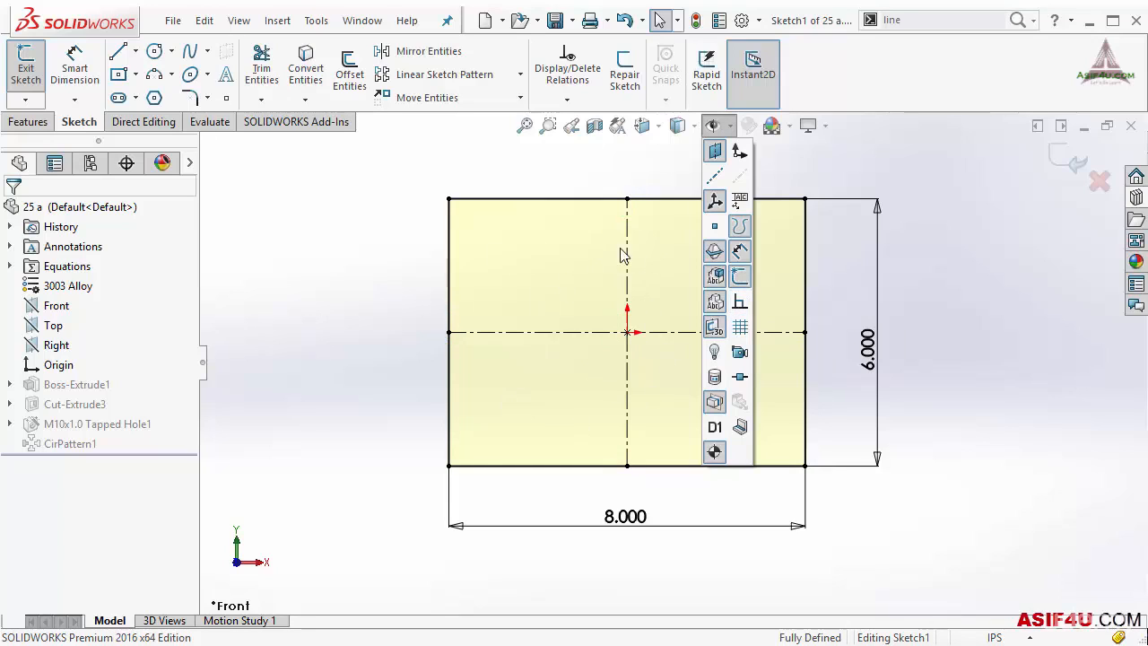
pyautogui.click(739, 307)
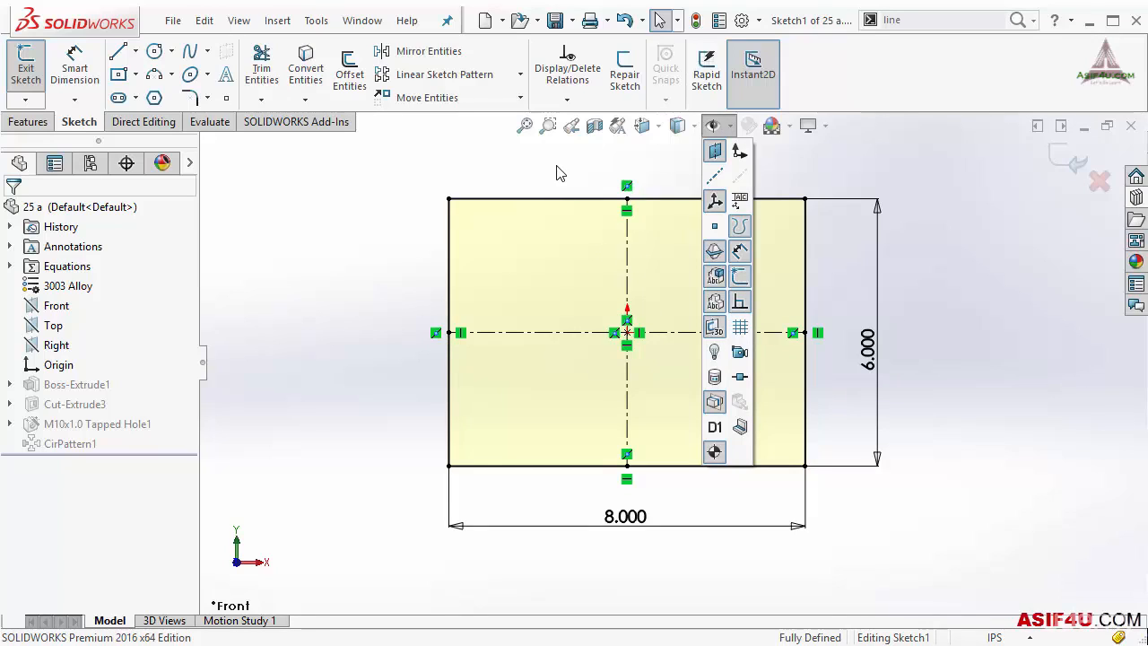
pyautogui.click(1072, 164)
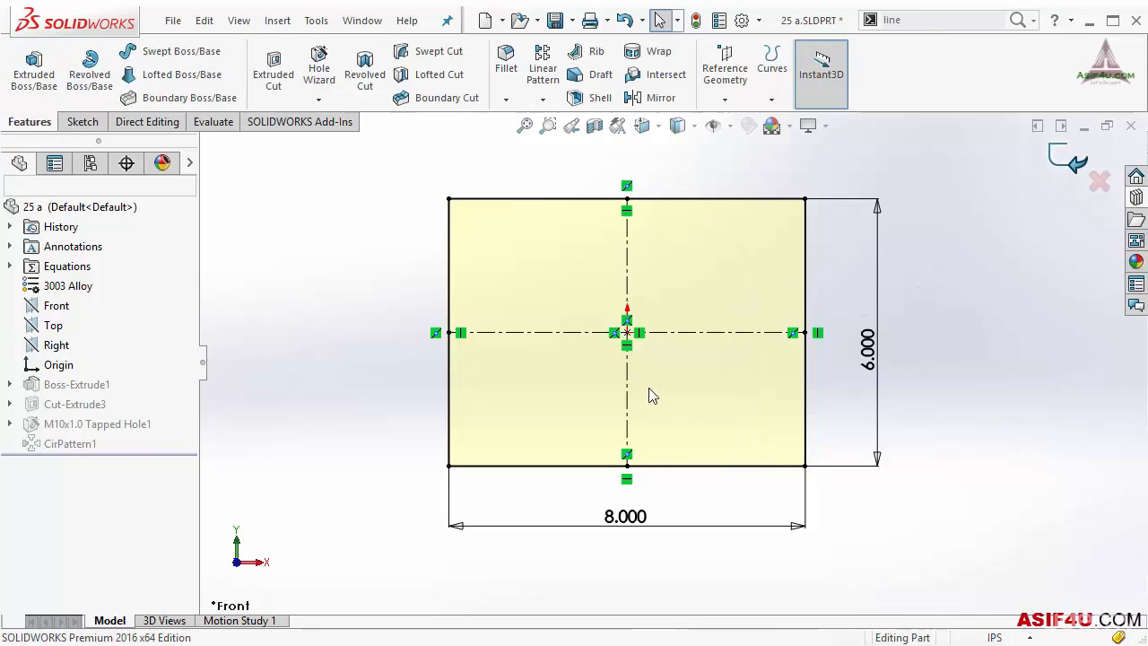
pyautogui.moveTo(594, 282); pyautogui.dragTo(590, 324, button='middle')
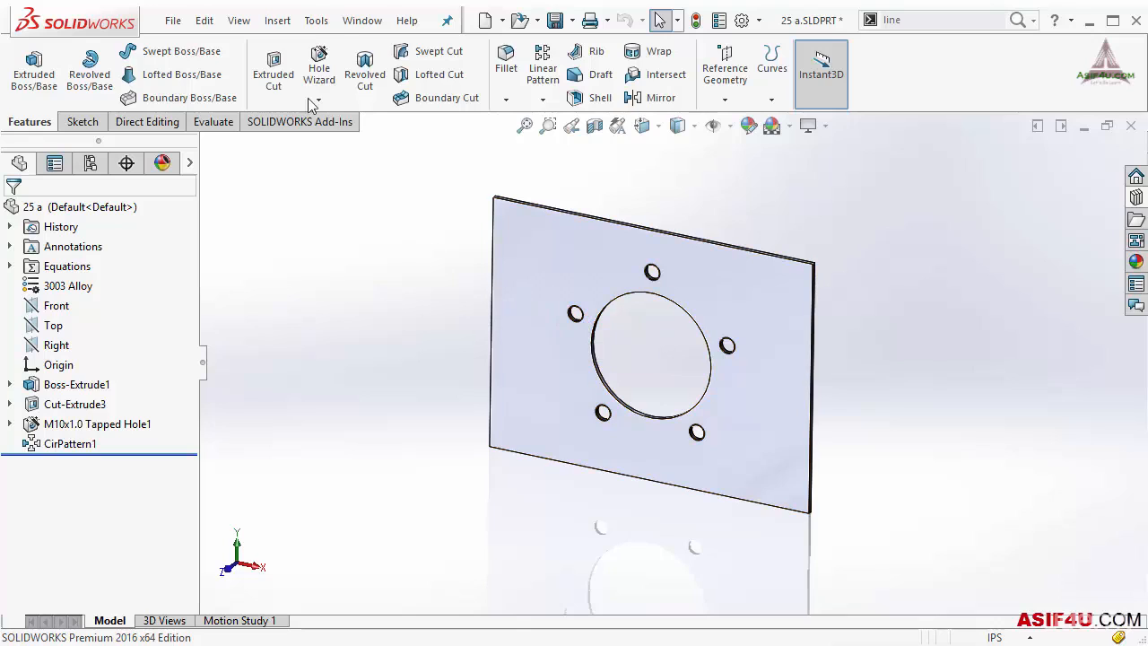
# Step: Turn on Hide All Types in the plate part and set its Front plane to shown
pyautogui.click(235, 20)
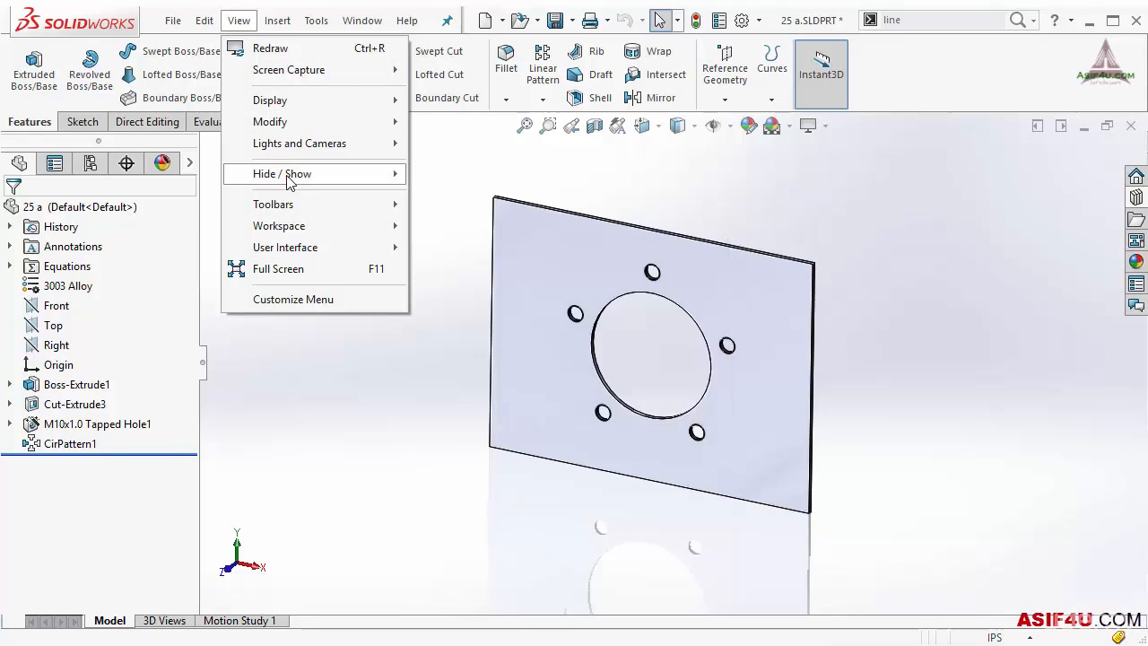
pyautogui.moveTo(288, 182)
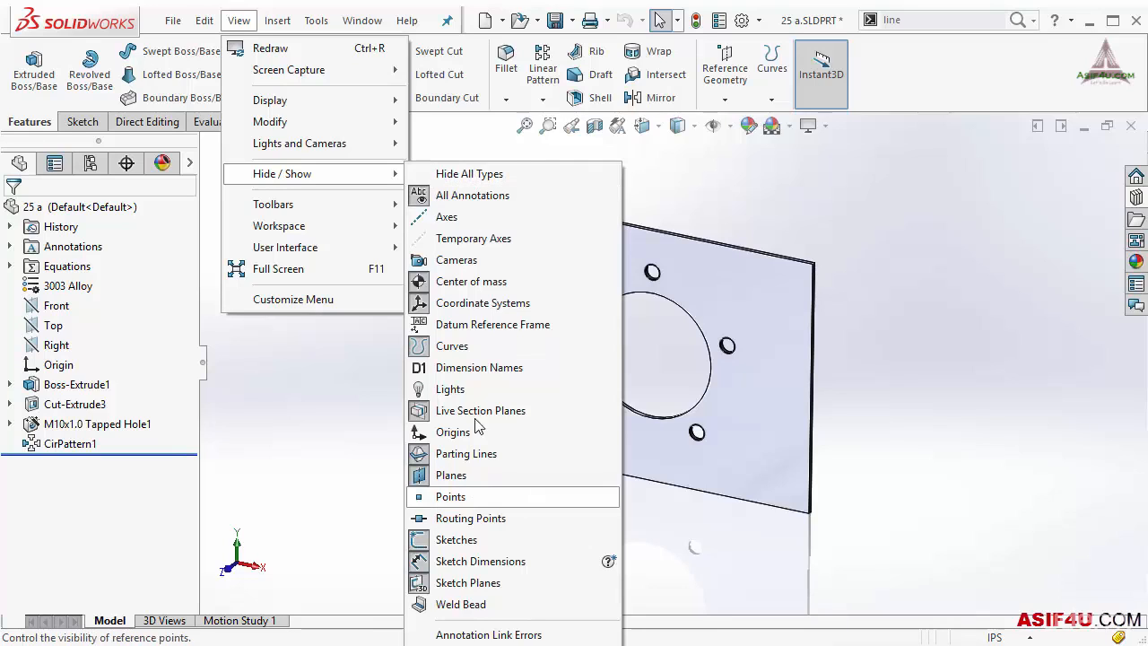
pyautogui.click(457, 178)
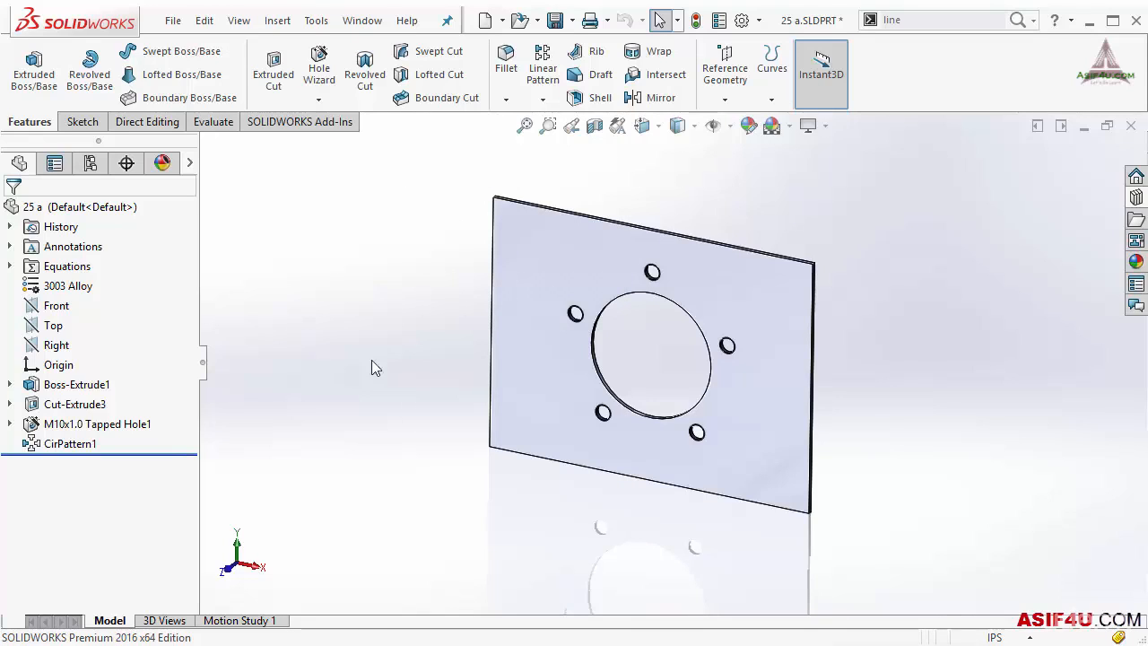
pyautogui.rightClick(79, 307)
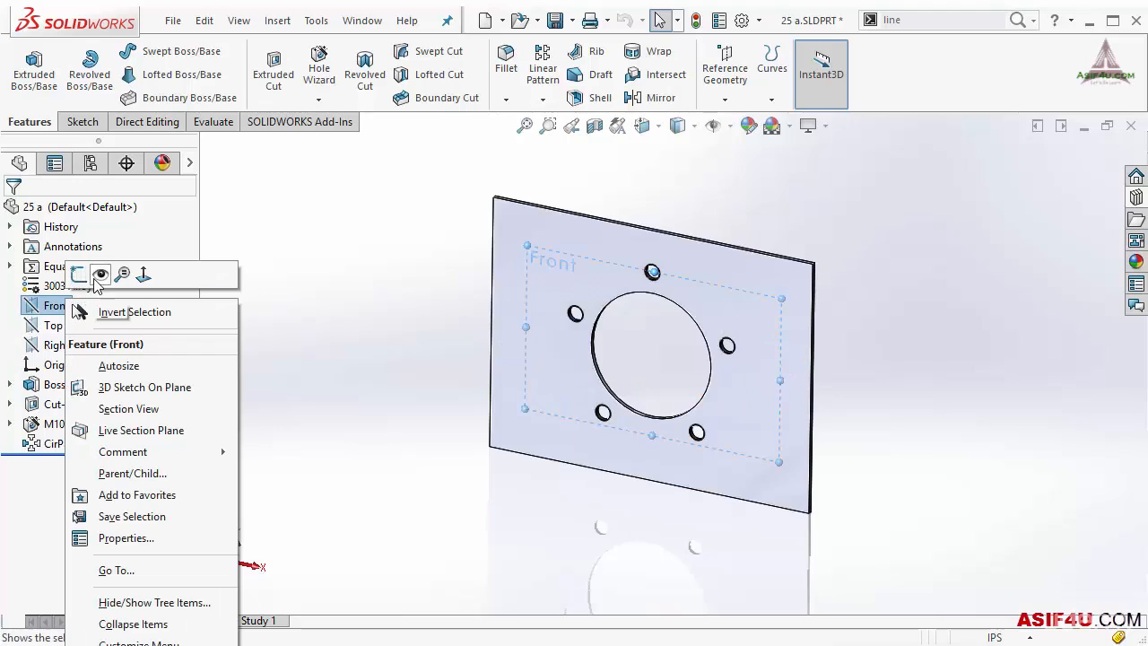
pyautogui.click(101, 273)
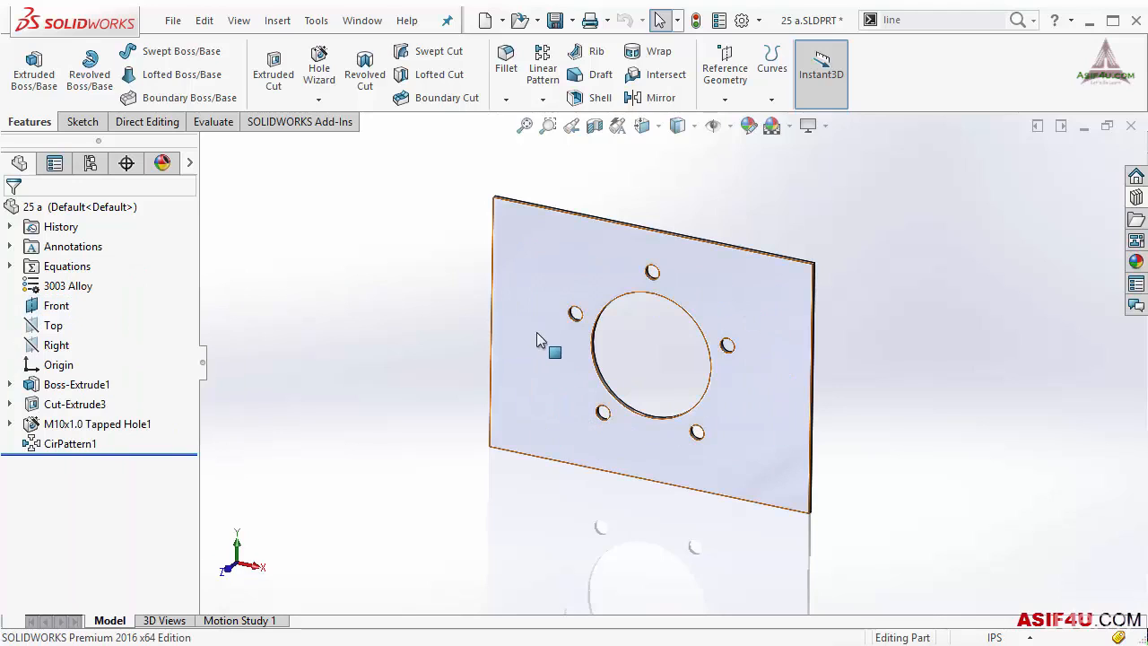
# Step: Check which item types can be toggled in the plate part, and turn Hide All Types off
pyautogui.click(717, 127)
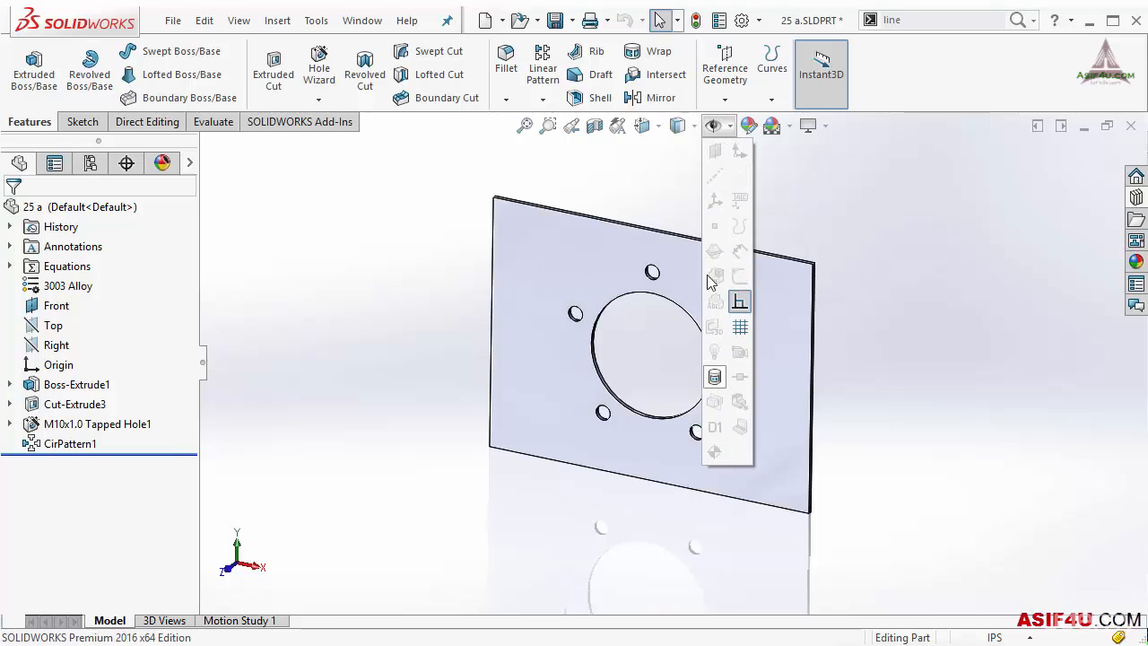
pyautogui.click(238, 20)
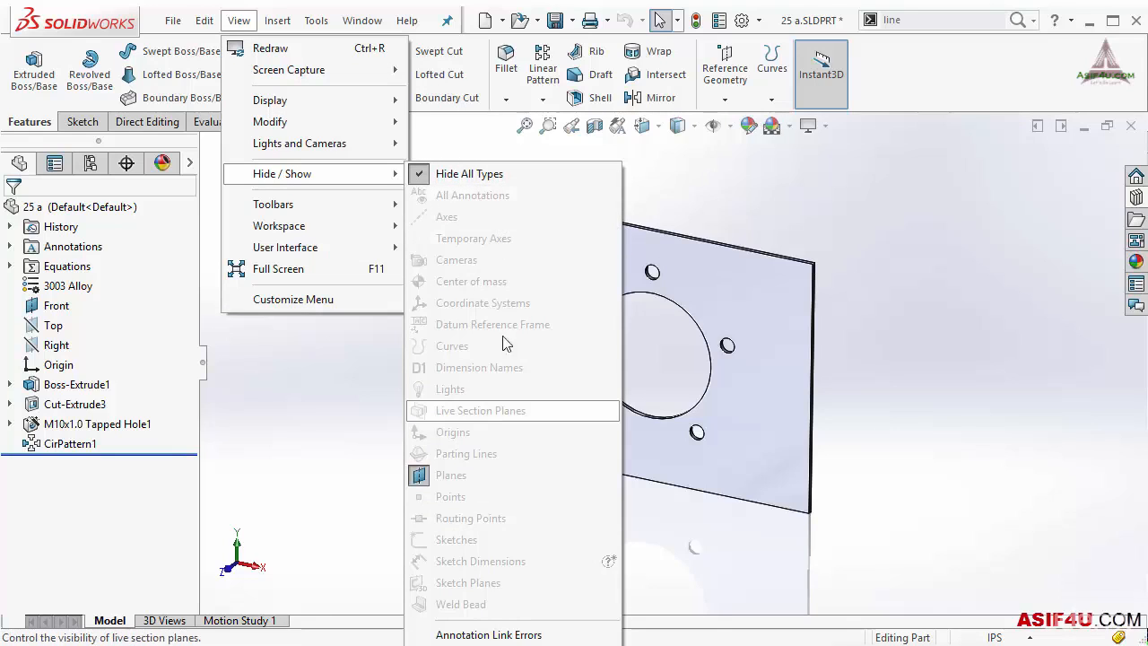
pyautogui.click(340, 466)
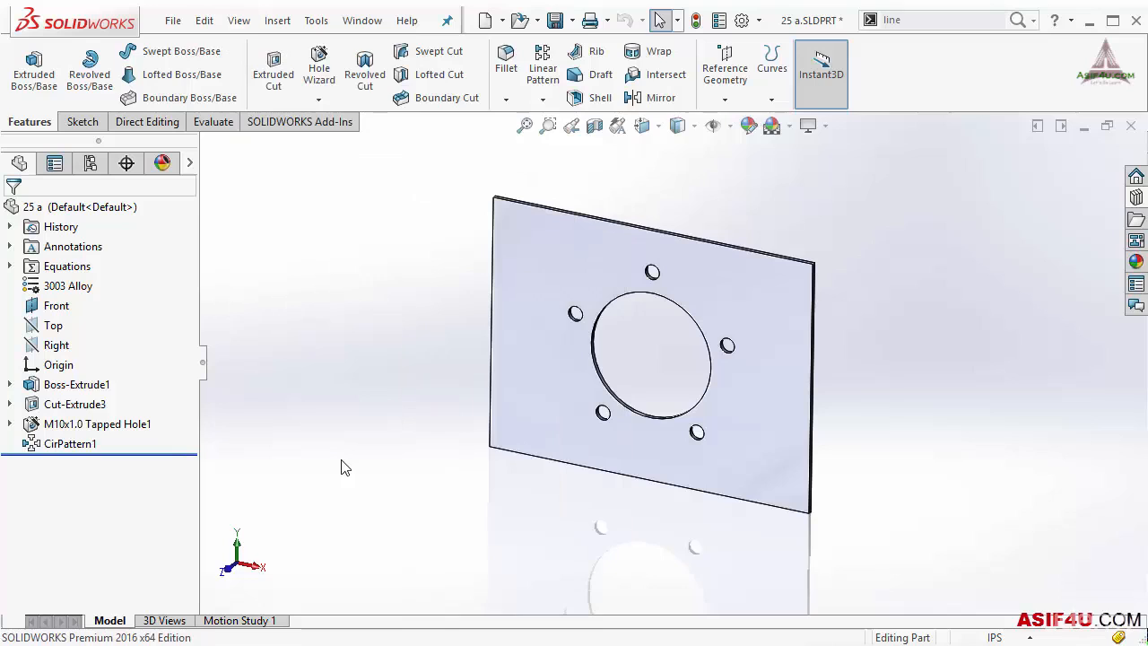
pyautogui.click(239, 19)
pyautogui.moveTo(299, 176)
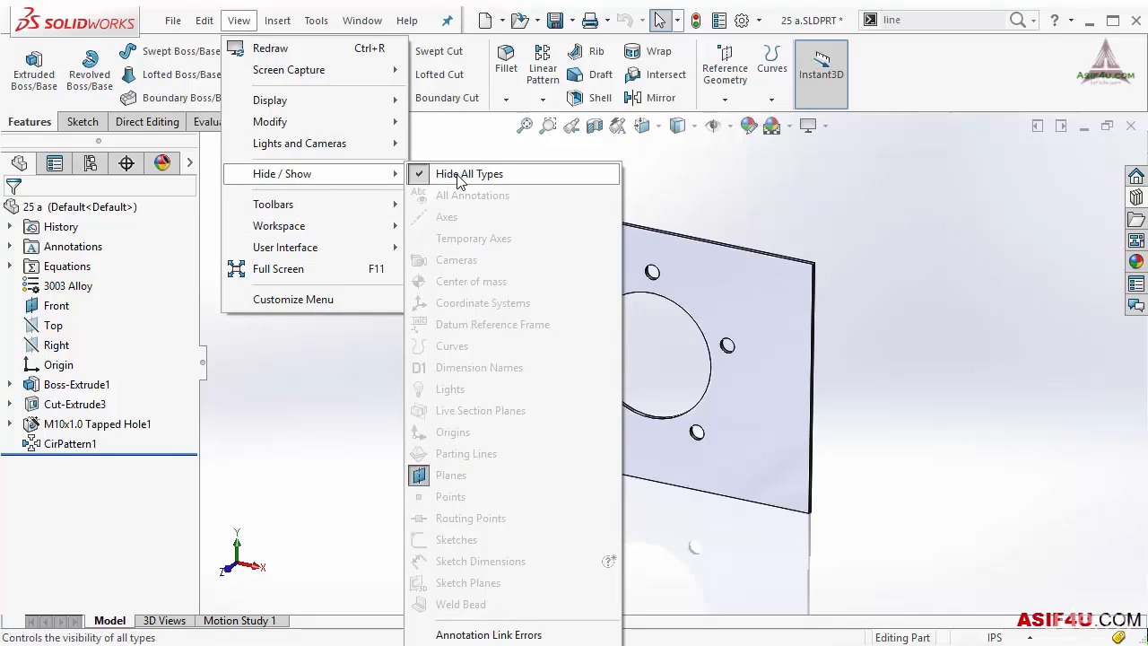
pyautogui.click(417, 171)
# Step: Show the base sketch (Sketch1) of Boss-Extrude1 in the plate part 25 a
pyautogui.click(363, 22)
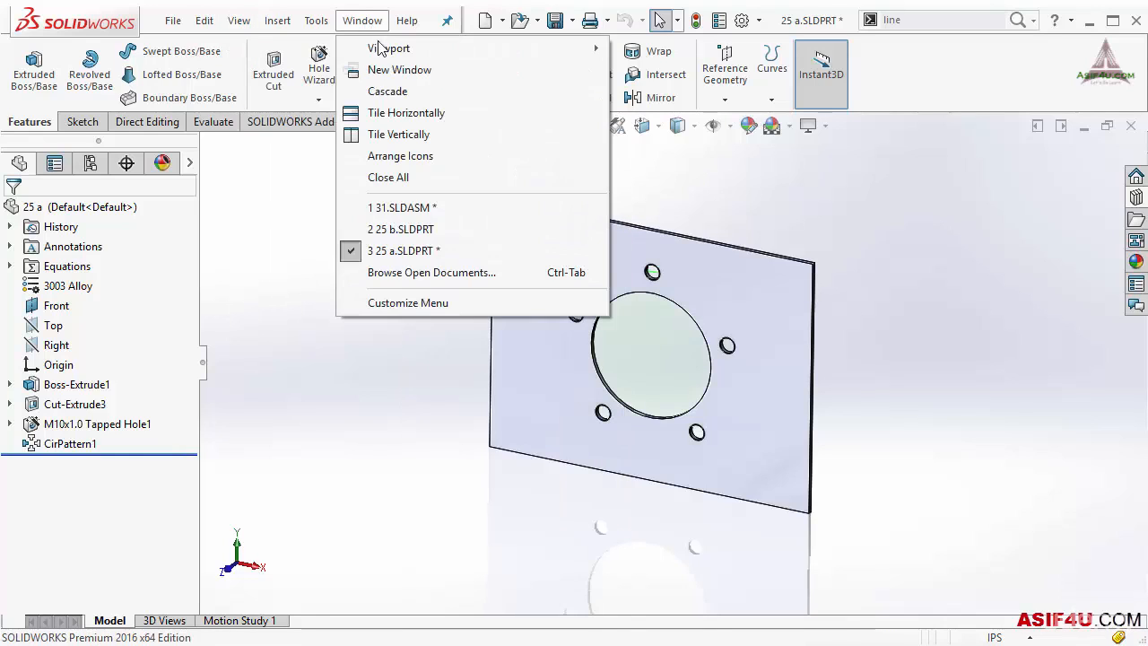
pyautogui.click(411, 252)
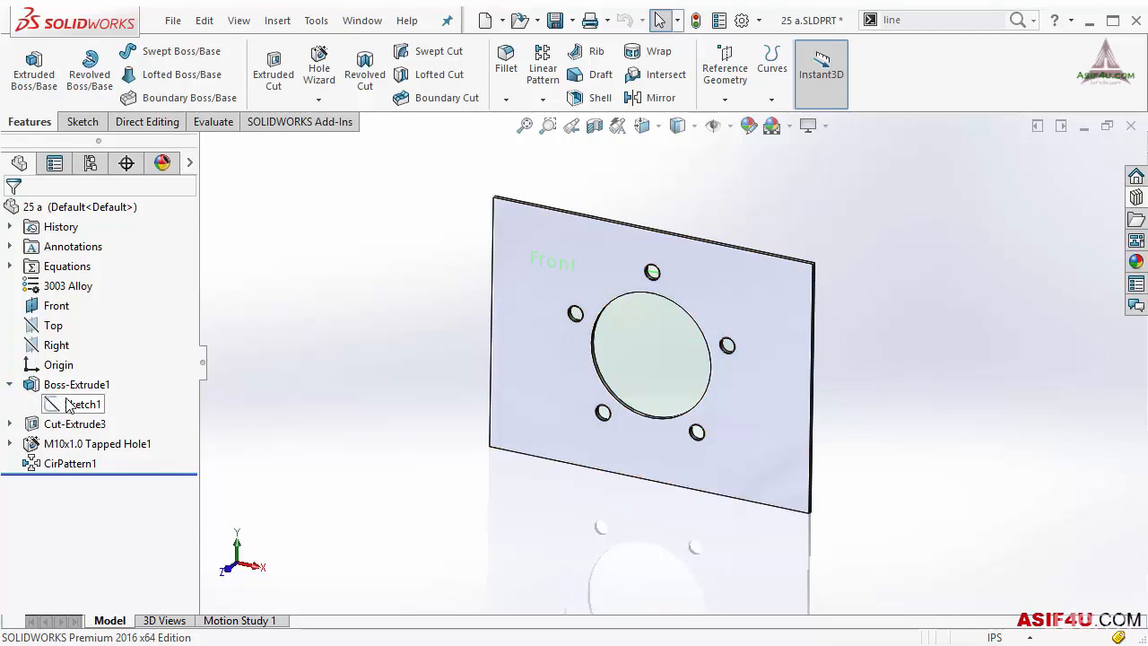
pyautogui.rightClick(73, 404)
pyautogui.click(87, 375)
pyautogui.click(347, 329)
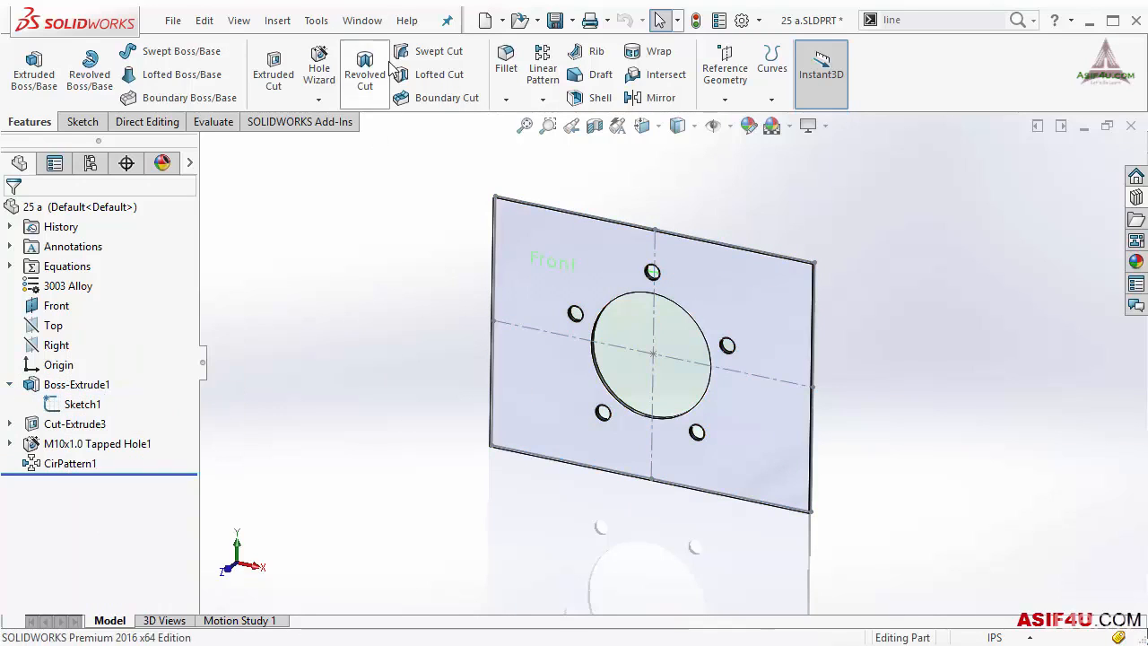
# Step: Return to the window of assembly 31
pyautogui.click(363, 20)
pyautogui.click(402, 207)
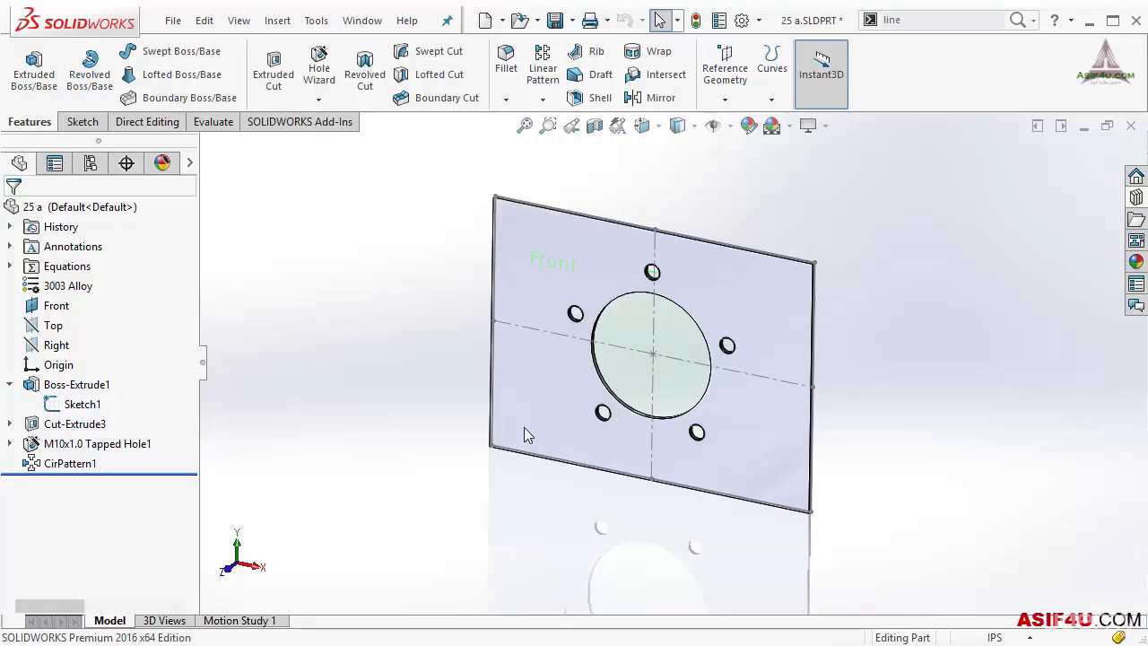
pyautogui.press('Return')
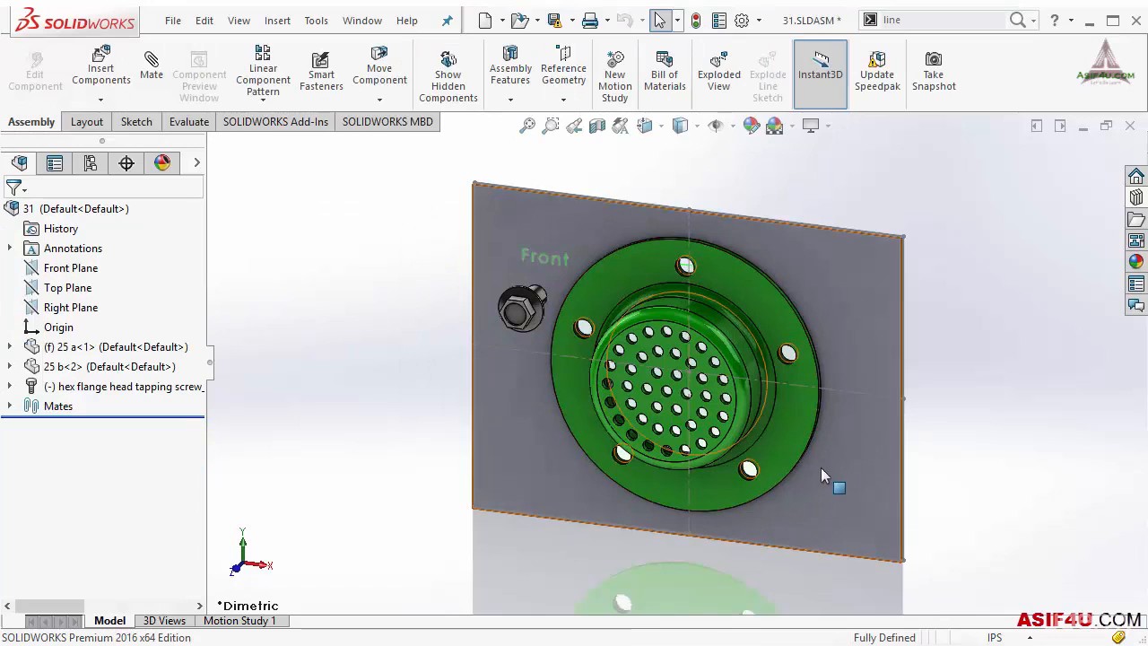
pyautogui.click(851, 393)
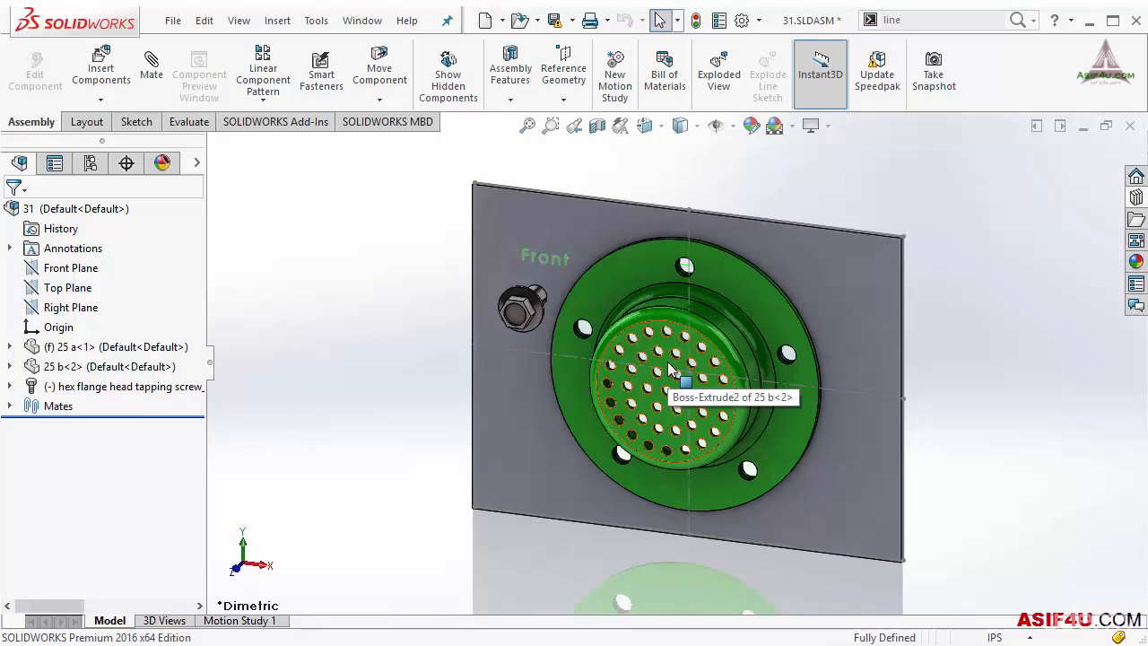
# Step: Turn off the display of sketches in the assembly and check the visibility options for its item types
pyautogui.click(732, 129)
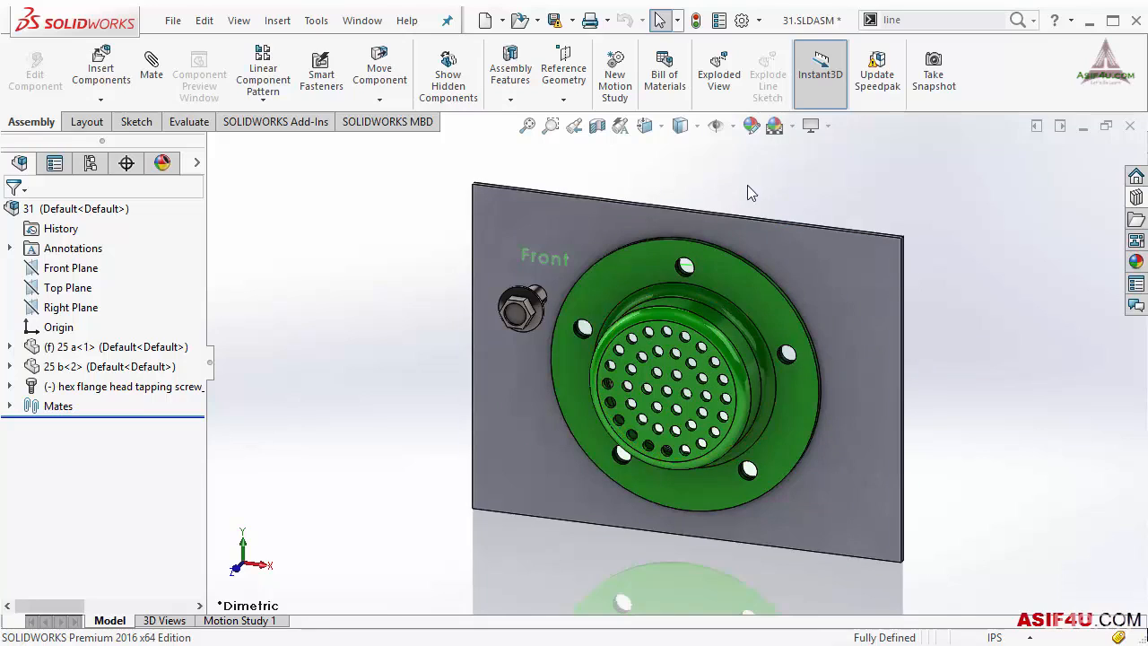
pyautogui.click(732, 125)
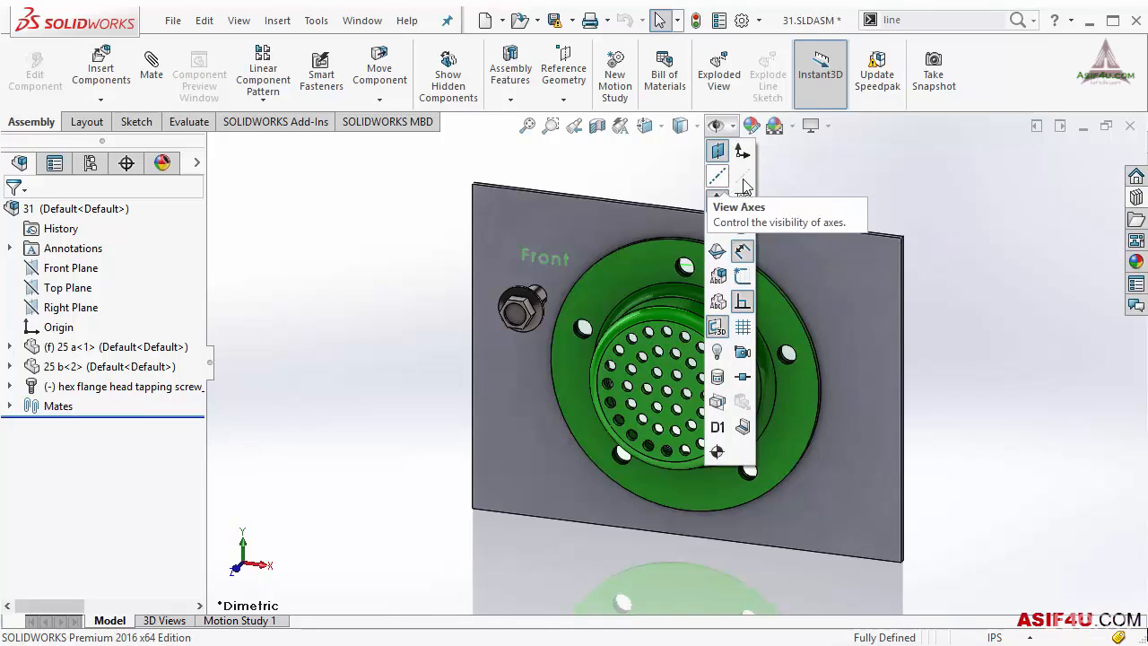
pyautogui.click(744, 252)
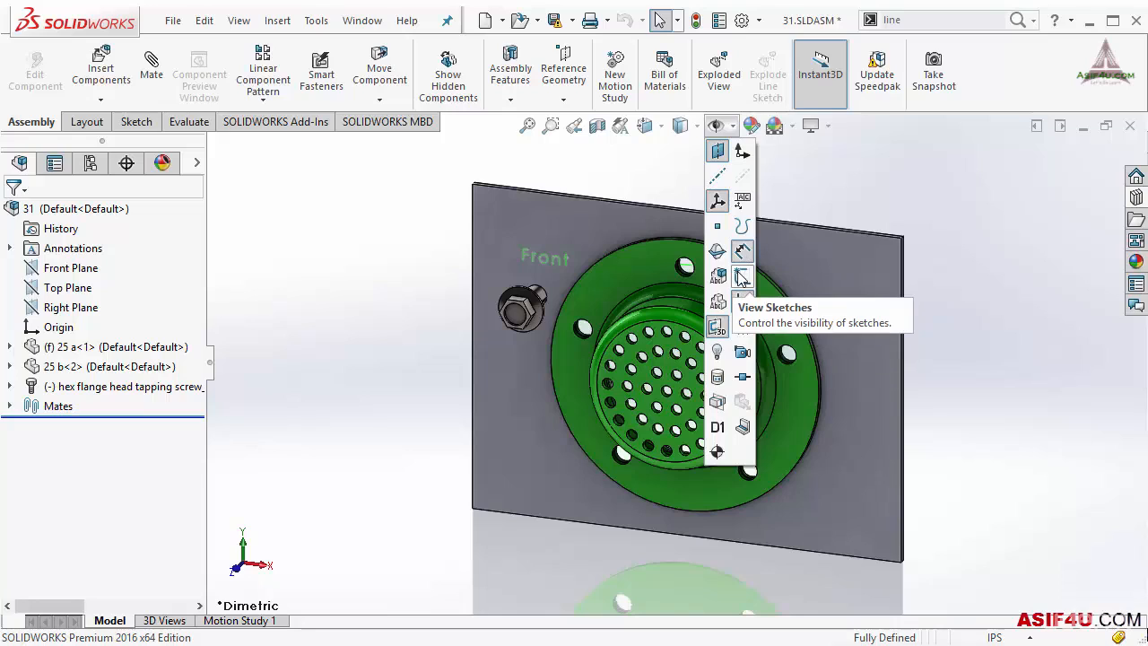